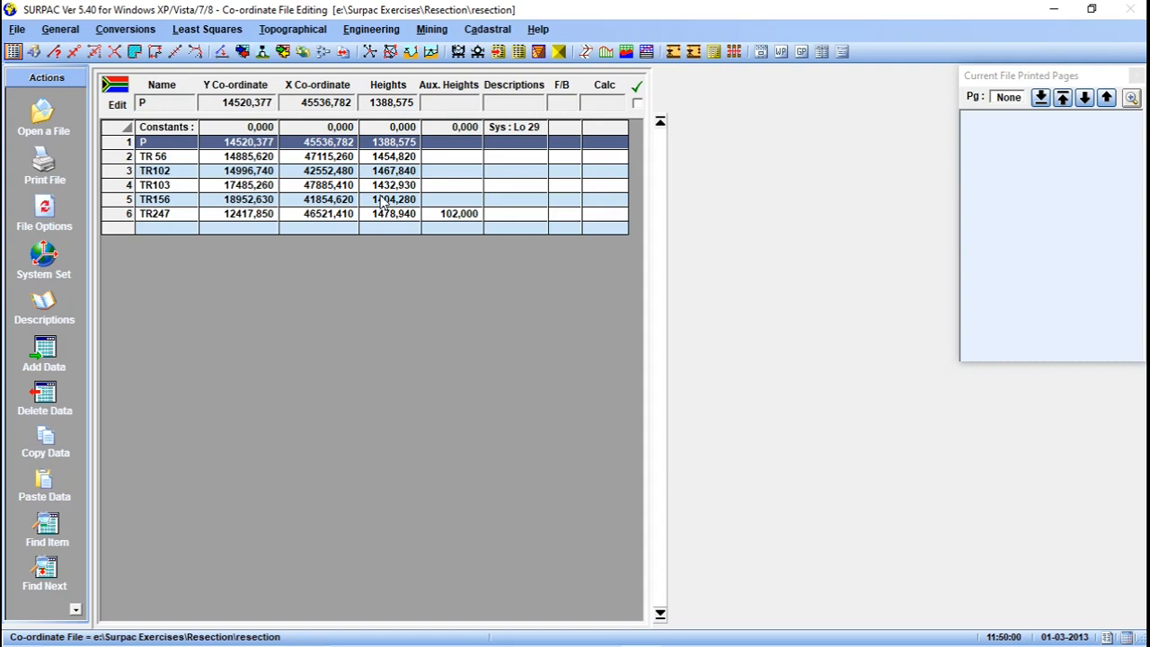
Bring up the Topographical survey functions menu.
{"action": "left_click", "coordinate": [293, 29]}
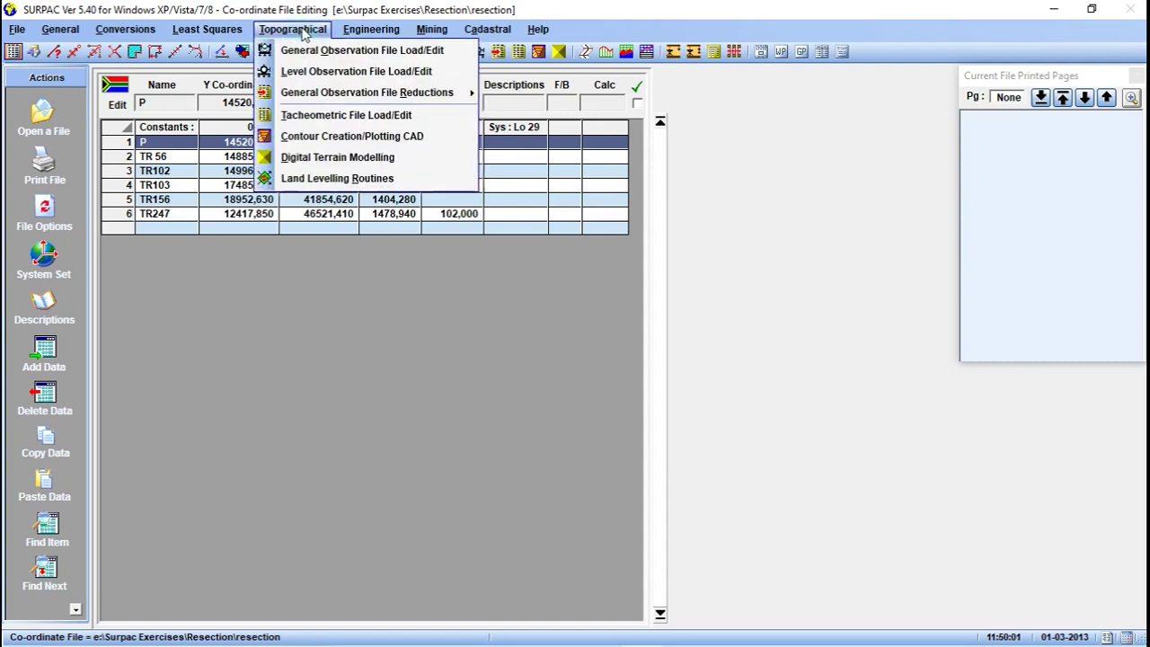
Load observation file F1 in the General Observation File editor.
{"action": "left_click", "coordinate": [310, 50]}
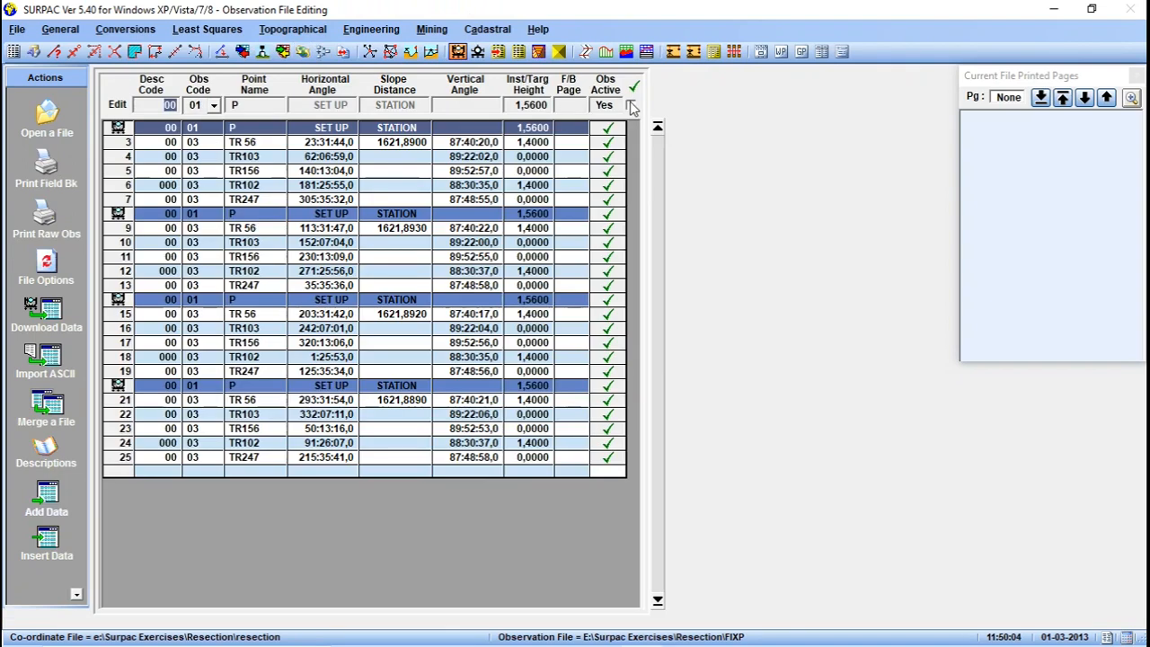
{"action": "left_click", "coordinate": [56, 112]}
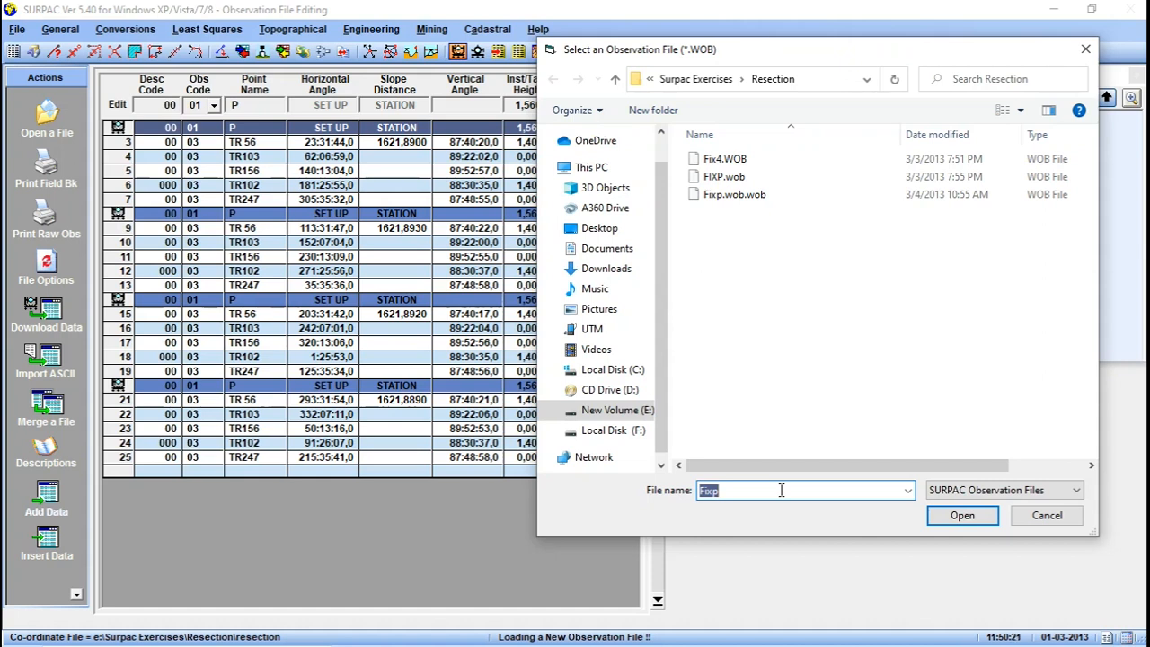
{"action": "type", "text": "f"}
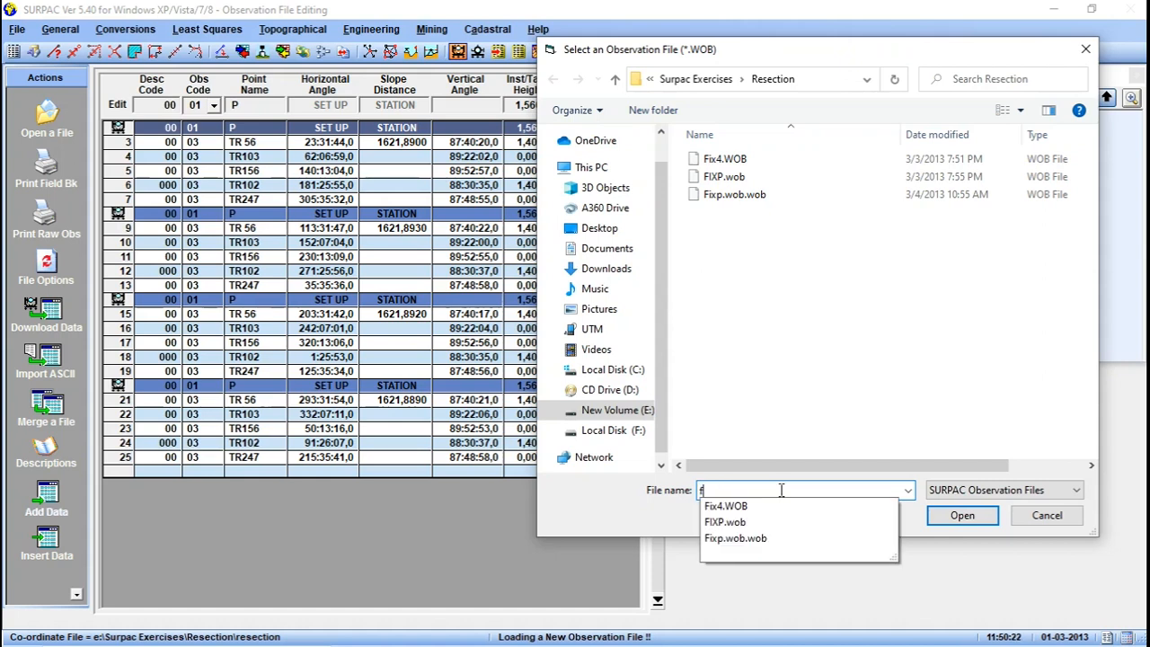
{"action": "key", "text": "BackSpace"}
{"action": "type", "text": "F1"}
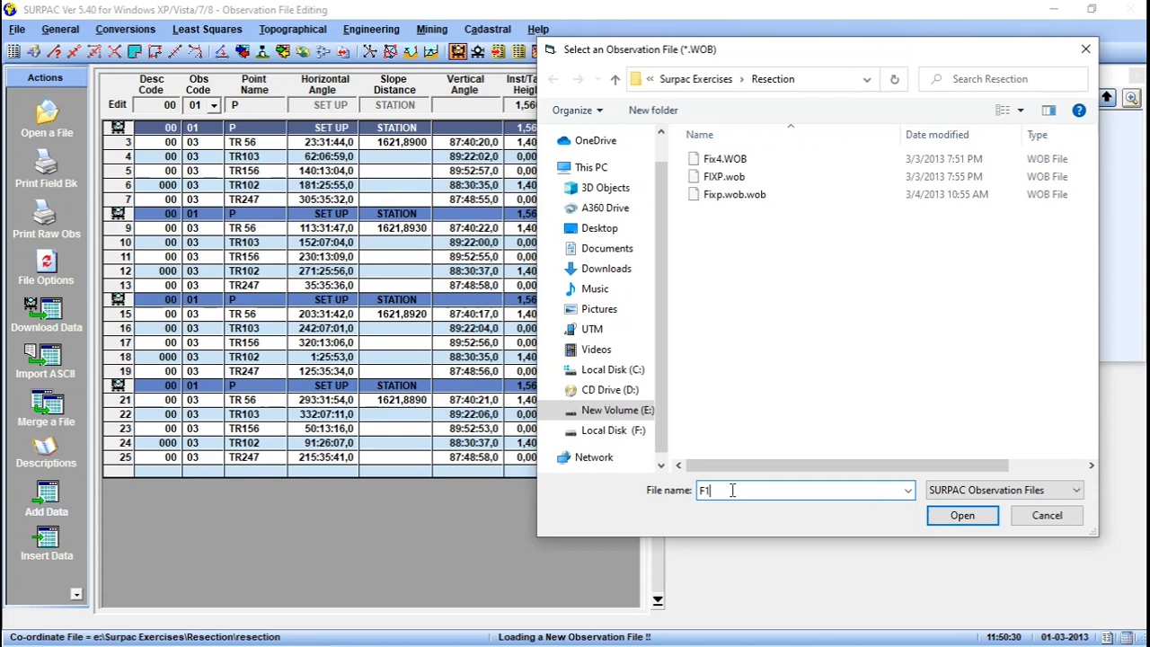
{"action": "left_click", "coordinate": [960, 521]}
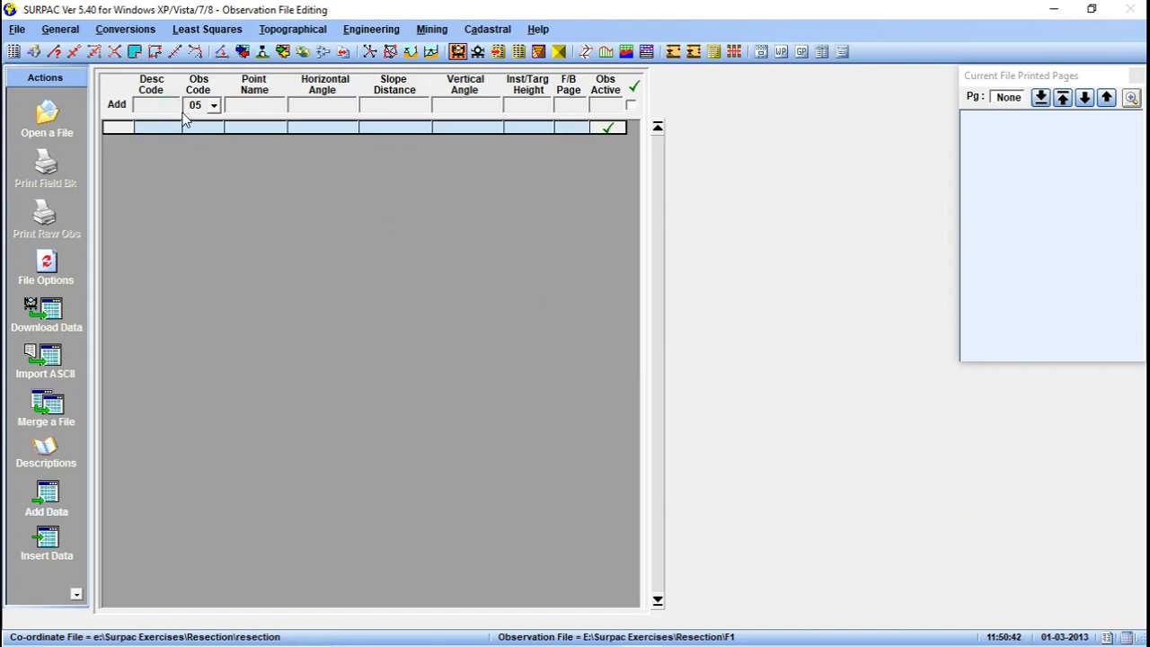
{"action": "type", "text": "000"}
Add a code 02 set-up row at TR56 with instrument height 0.34.
{"action": "left_click", "coordinate": [195, 106]}
{"action": "left_click", "coordinate": [213, 105]}
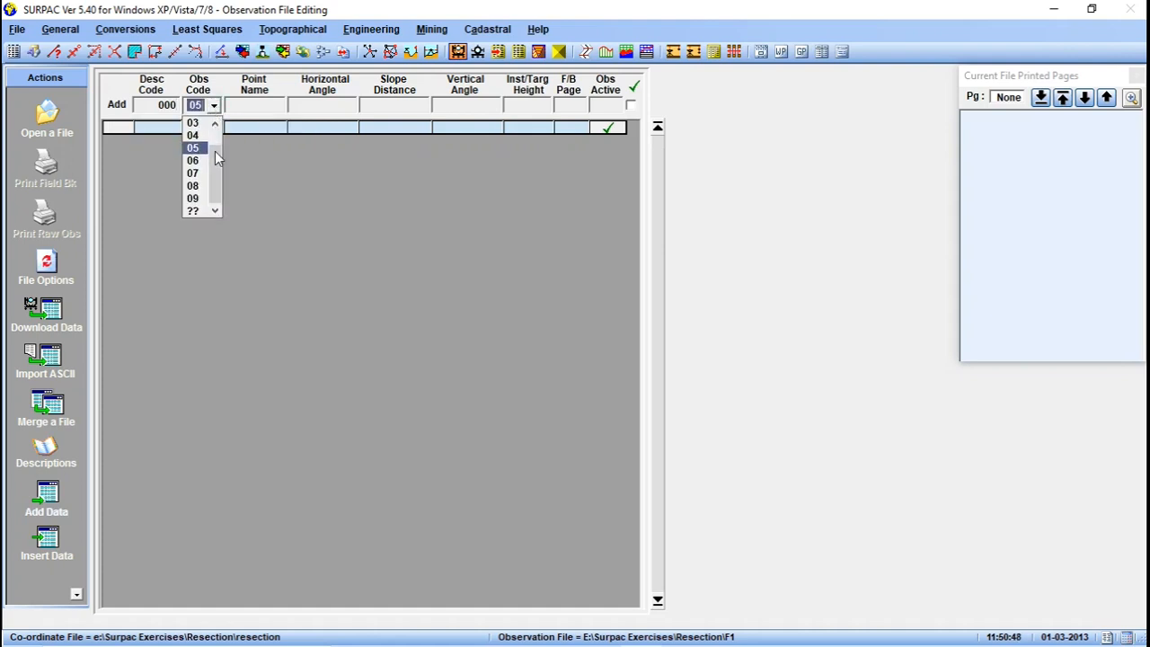
{"action": "scroll", "coordinate": [216, 153], "scroll_direction": "up", "scroll_amount": 2}
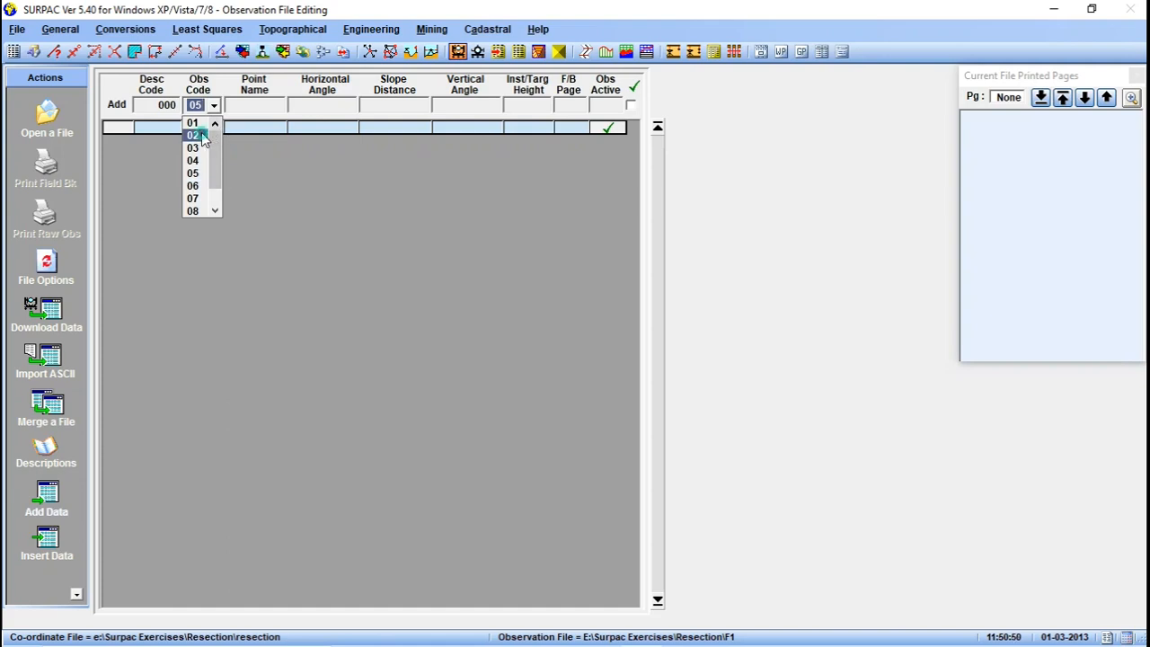
{"action": "left_click", "coordinate": [203, 135]}
{"action": "left_click", "coordinate": [256, 106]}
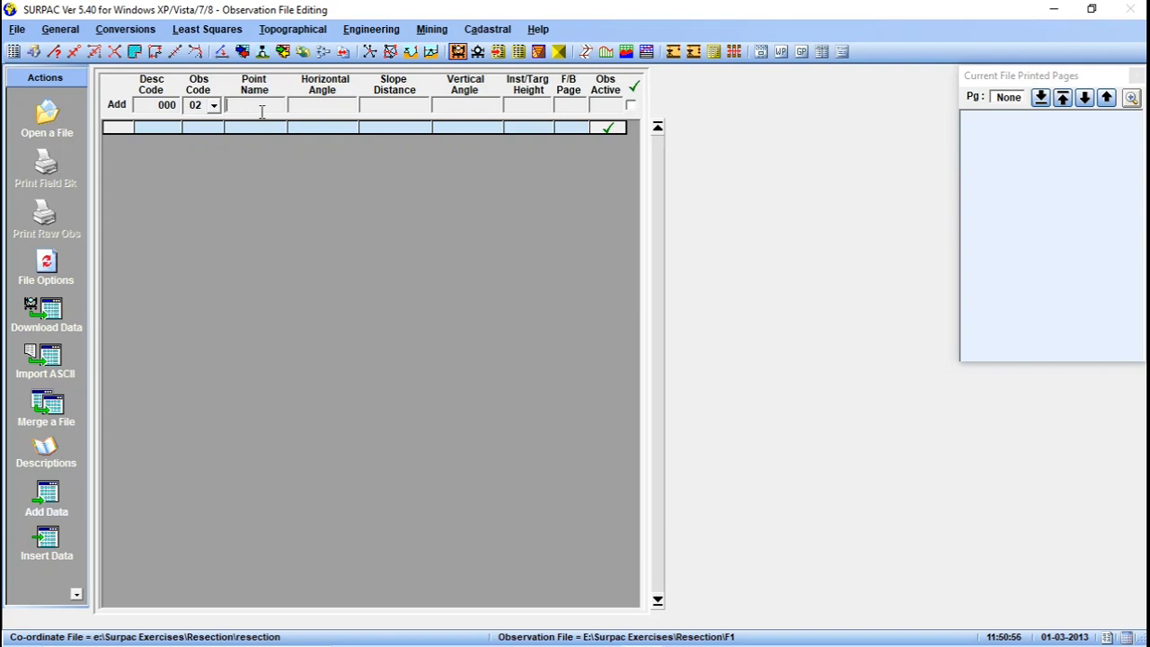
{"action": "type", "text": "TR5"}
{"action": "type", "text": "6"}
{"action": "left_click", "coordinate": [528, 104]}
{"action": "type", "text": "0.34"}
{"action": "left_click", "coordinate": [631, 107]}
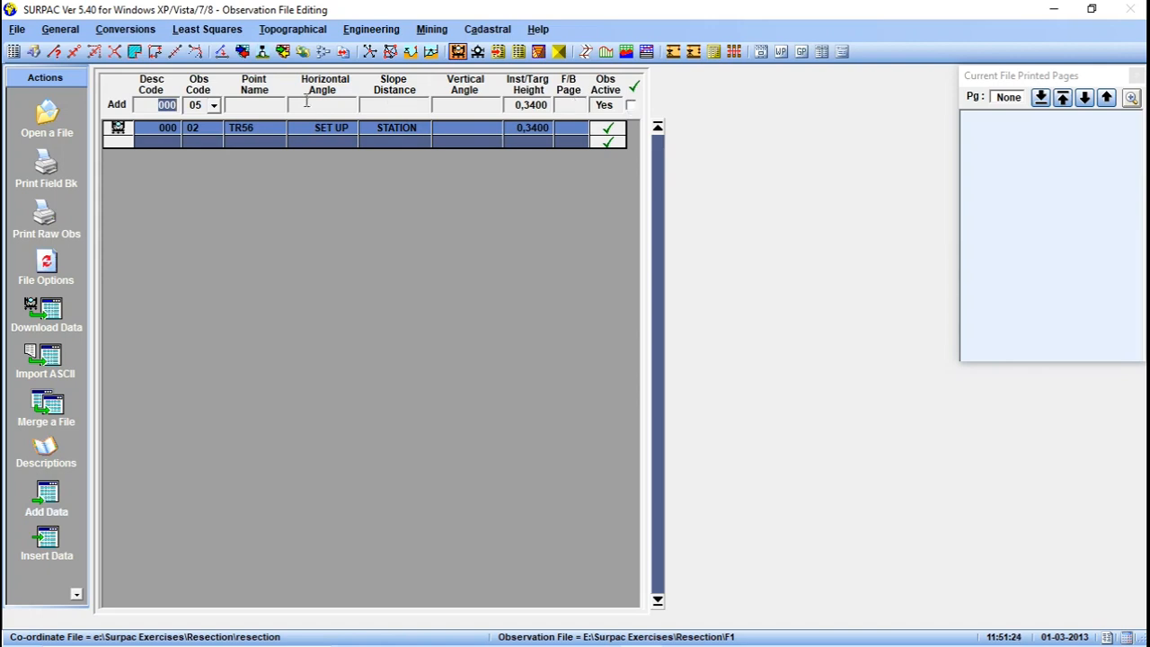
Add a code 04 orientation row to TR102 with horizontal angle 178.36.21.
{"action": "left_click", "coordinate": [214, 106]}
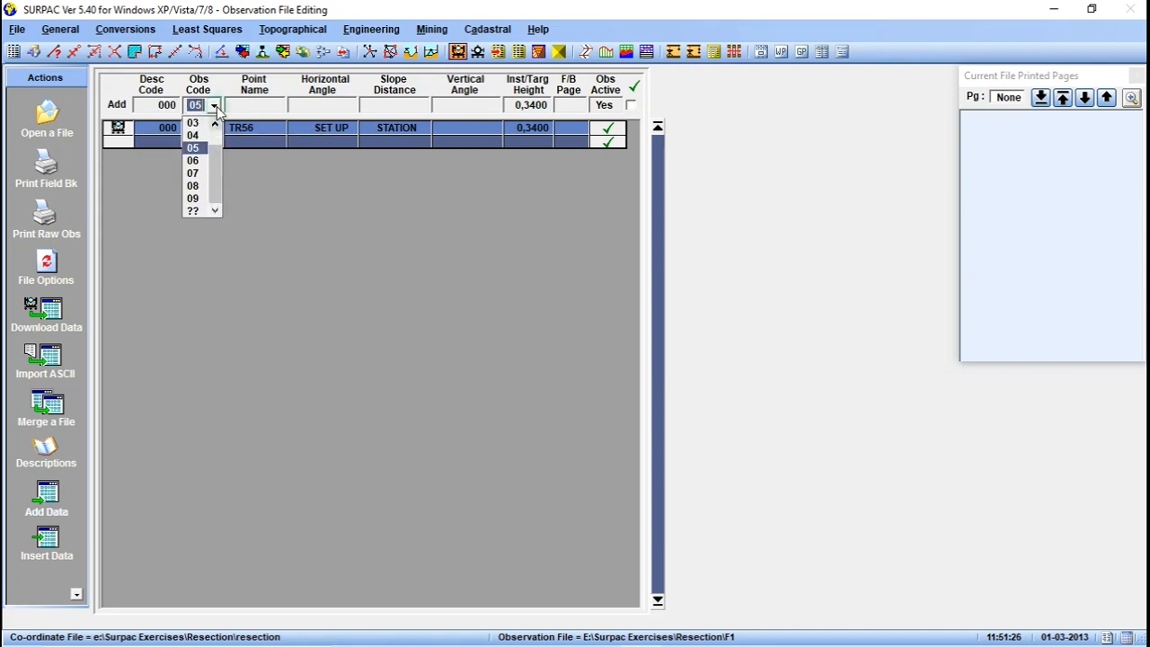
{"action": "left_click", "coordinate": [197, 211]}
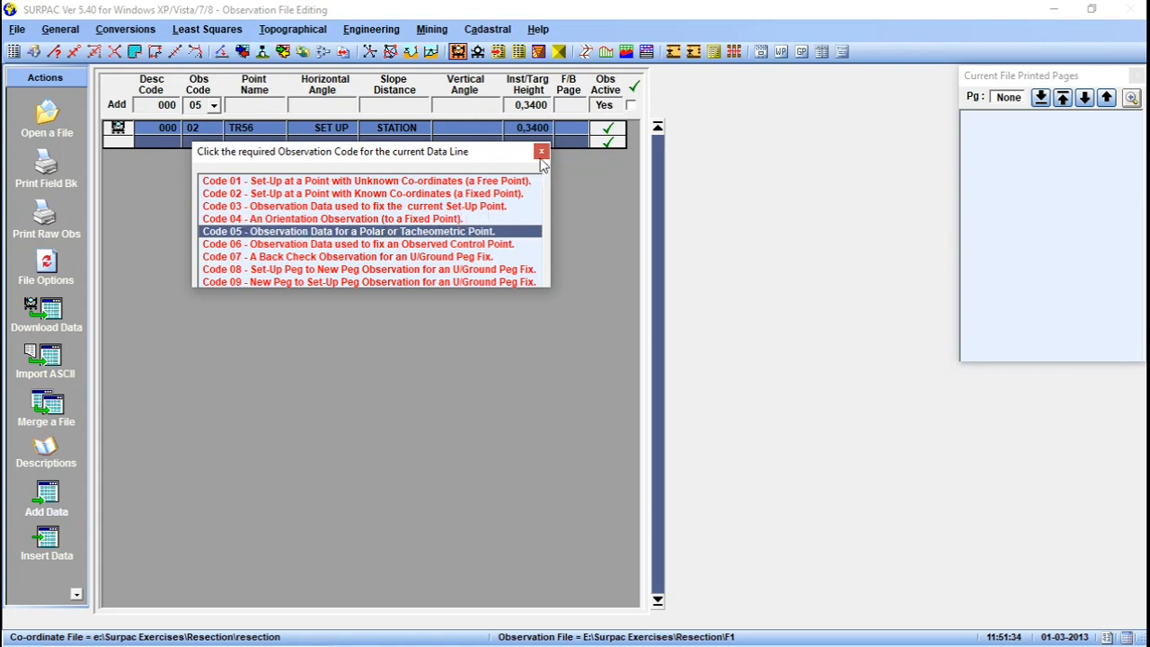
{"action": "left_click", "coordinate": [542, 153]}
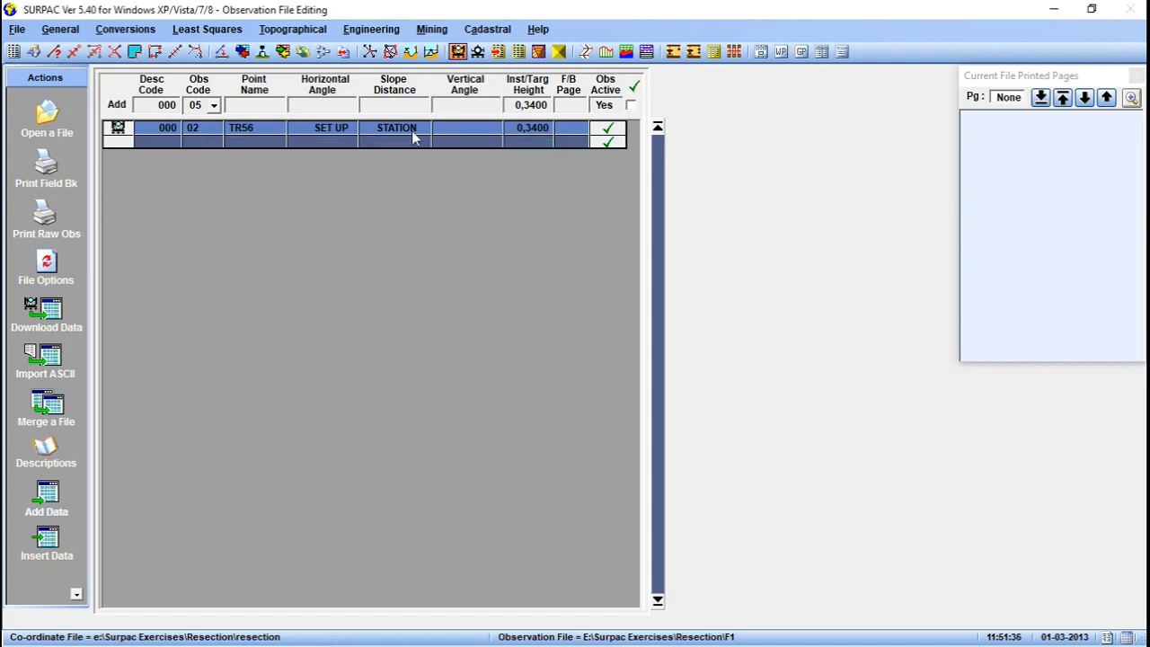
{"action": "left_click", "coordinate": [212, 107]}
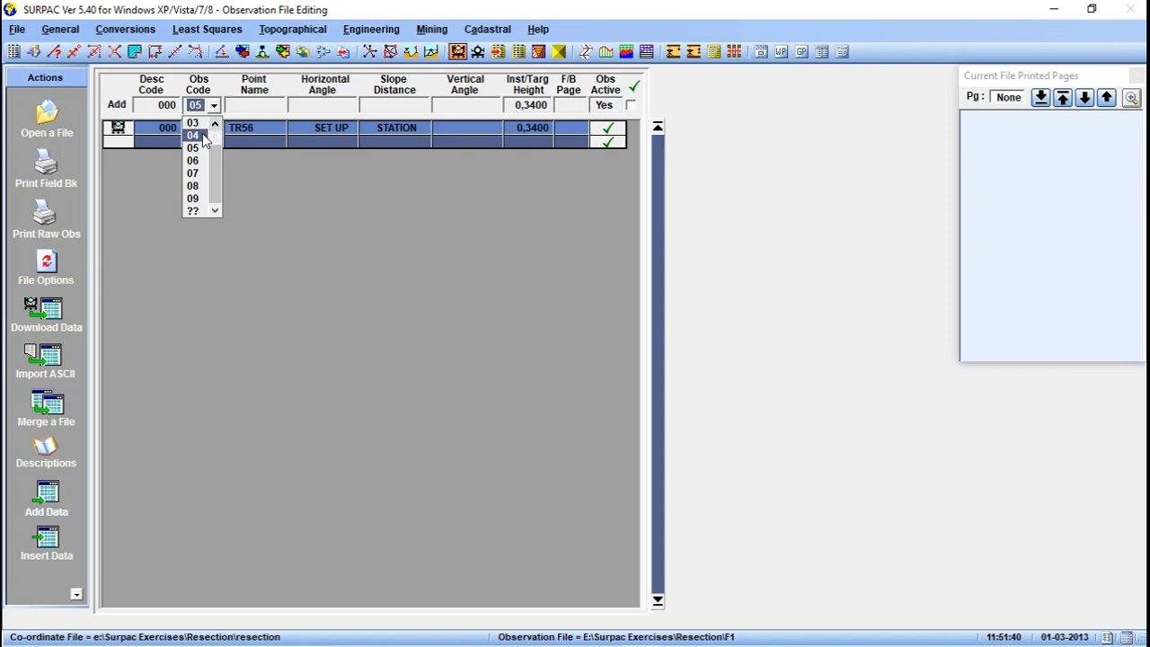
{"action": "left_click", "coordinate": [203, 137]}
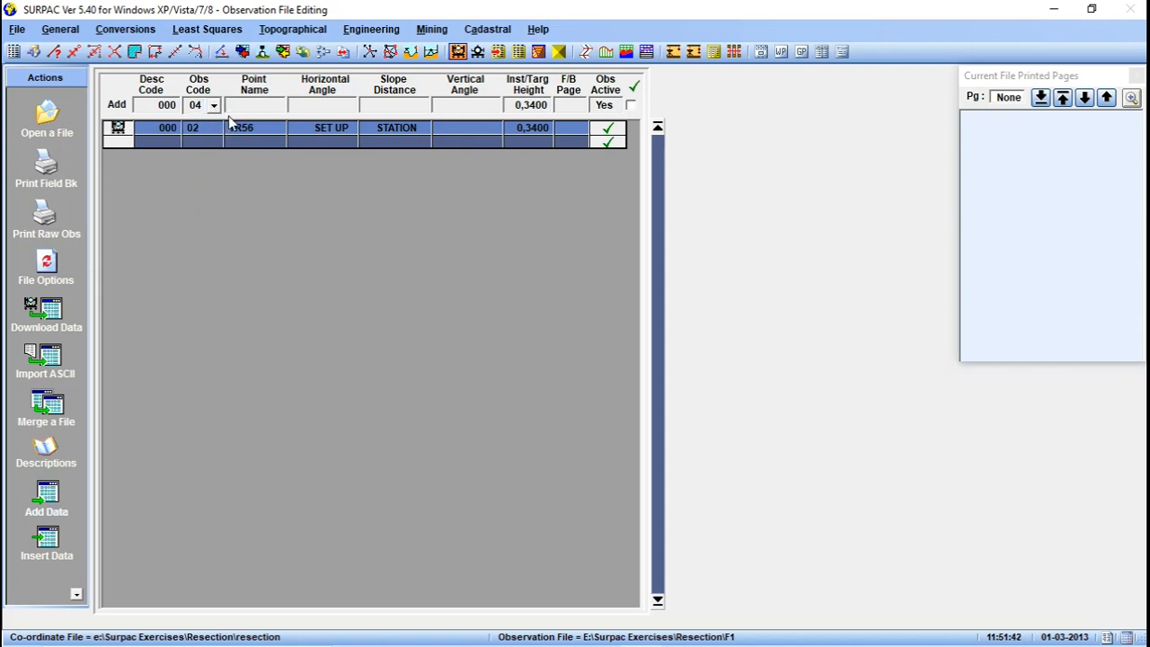
{"action": "type", "text": "TR102"}
{"action": "left_click", "coordinate": [310, 106]}
{"action": "type", "text": "178."}
{"action": "type", "text": "36.21"}
{"action": "key", "text": "Return"}
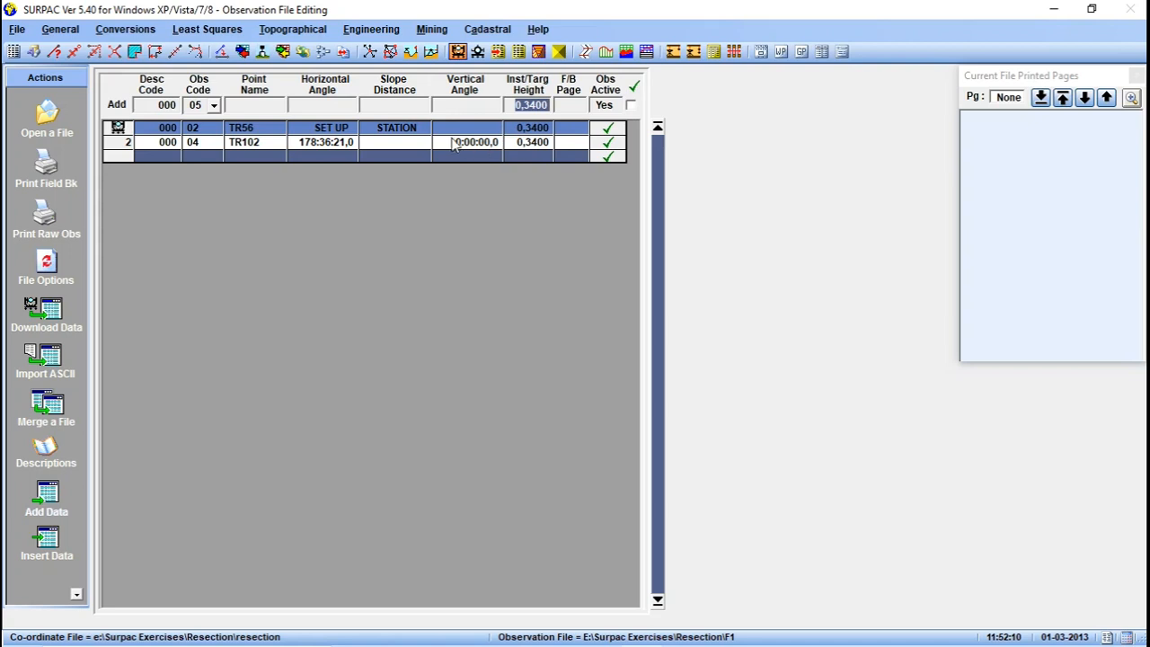
Edit row 2 so the TR102 target height is 0, then start another line.
{"action": "left_click", "coordinate": [454, 143]}
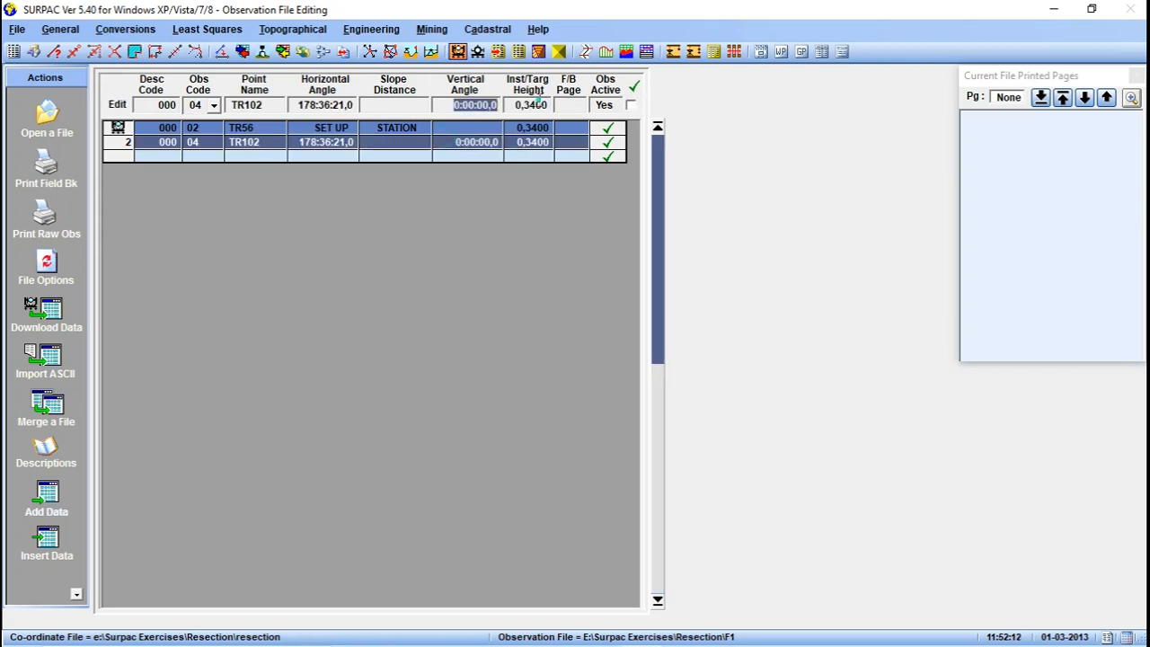
{"action": "left_click", "coordinate": [531, 104]}
{"action": "type", "text": "0"}
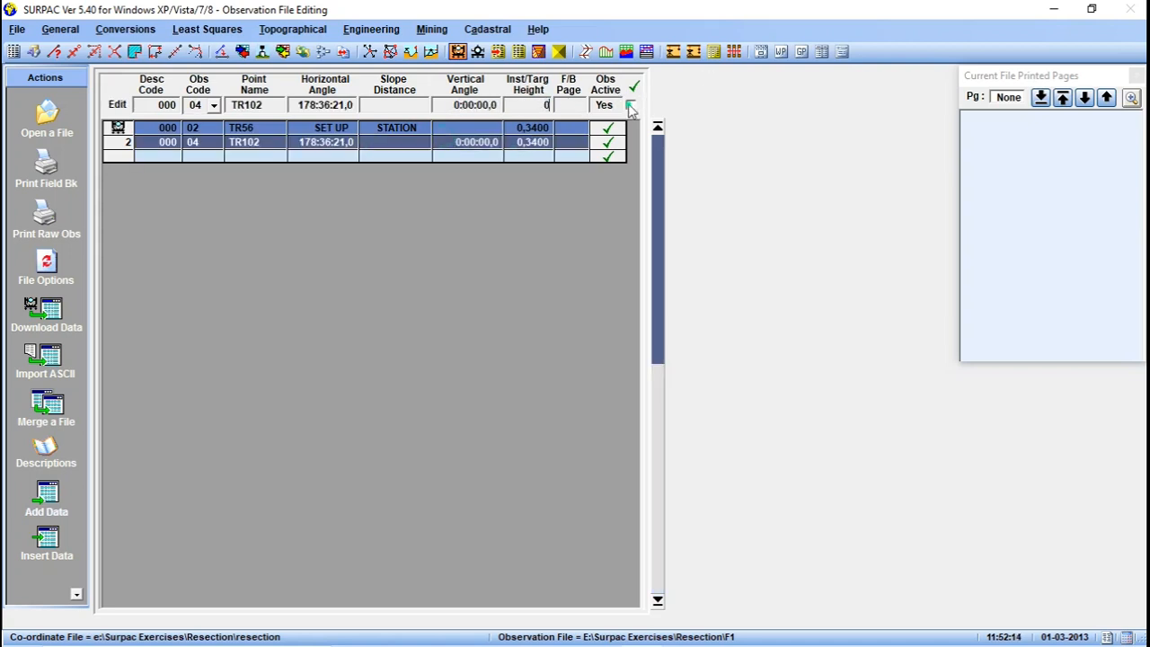
{"action": "key", "text": "Return"}
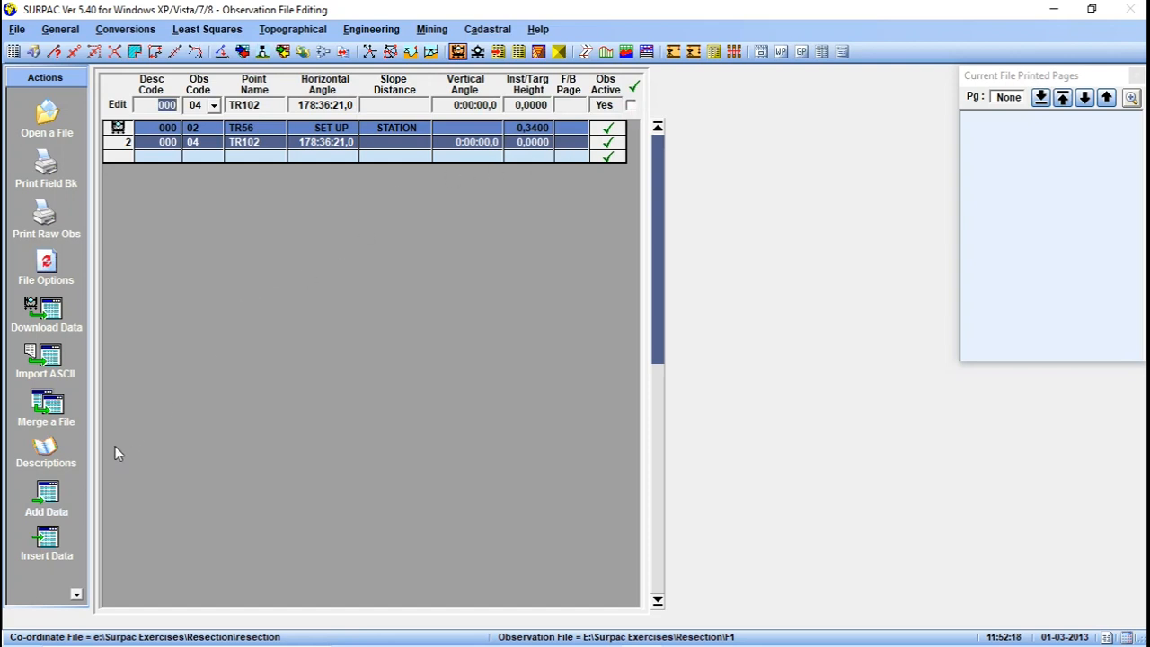
{"action": "left_click", "coordinate": [52, 510]}
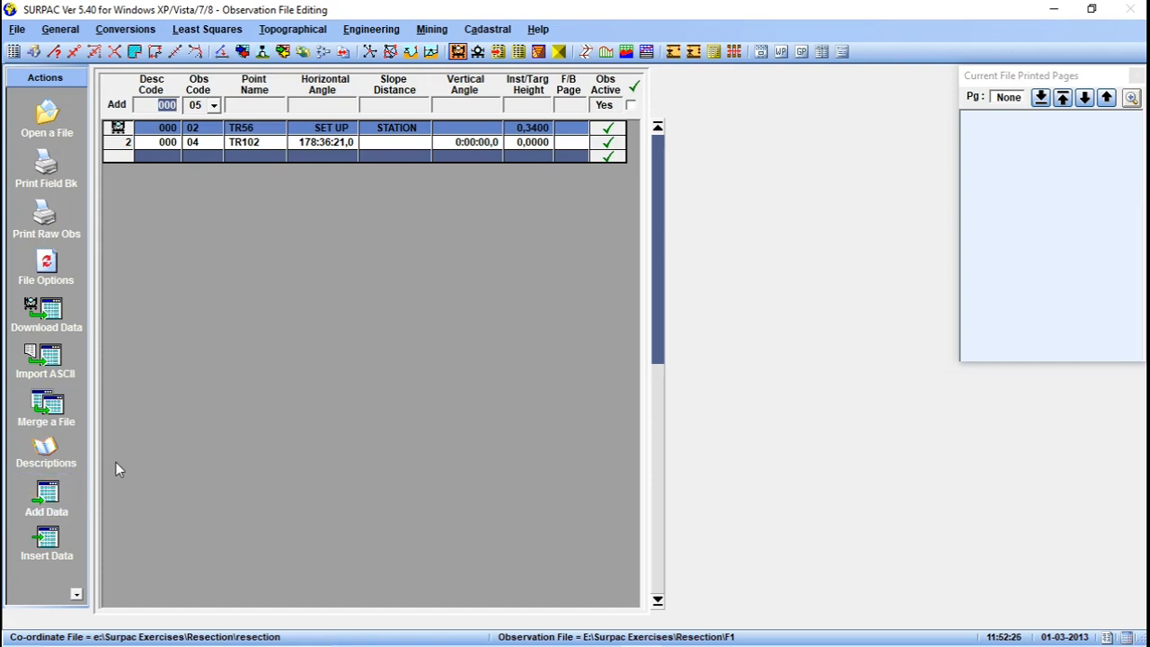
{"action": "type", "text": "TR10"}
{"action": "type", "text": "3"}
Add a code 04 observation row to TR103 with horizontal angle 73.2952.
{"action": "key", "text": "BackSpace"}
{"action": "key", "text": "BackSpace"}
{"action": "key", "text": "BackSpace"}
{"action": "key", "text": "BackSpace"}
{"action": "key", "text": "BackSpace"}
{"action": "type", "text": "000"}
{"action": "left_click", "coordinate": [242, 106]}
{"action": "type", "text": "TR103"}
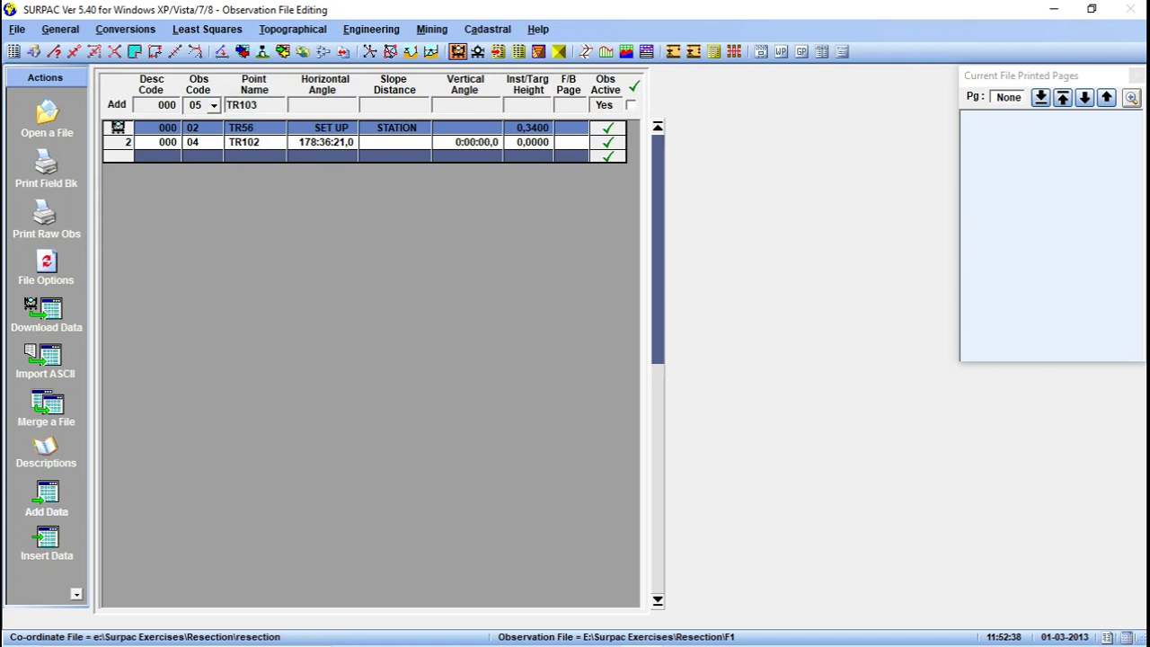
{"action": "left_click", "coordinate": [314, 105]}
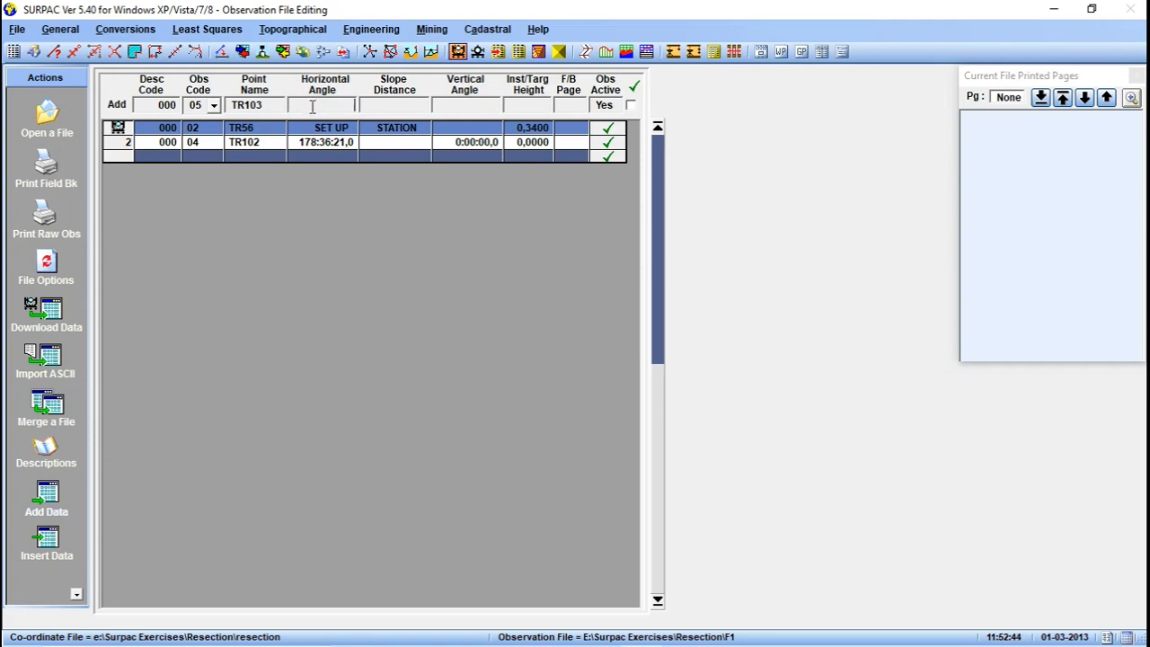
{"action": "left_click", "coordinate": [214, 106]}
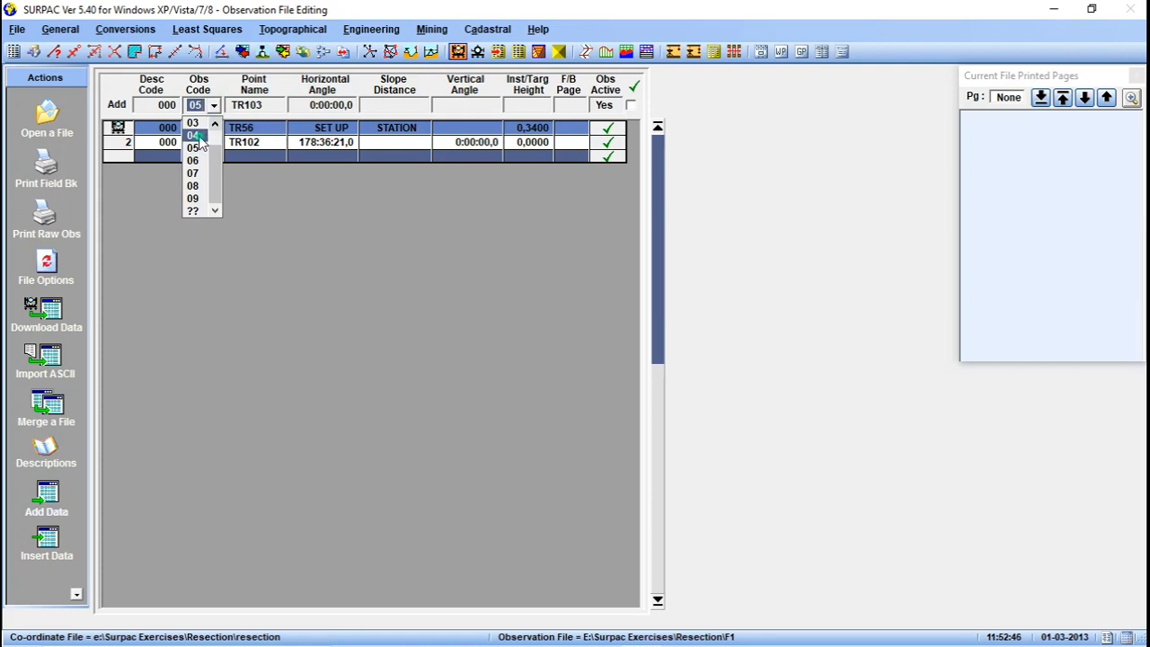
{"action": "left_click", "coordinate": [194, 134]}
{"action": "left_click", "coordinate": [331, 105]}
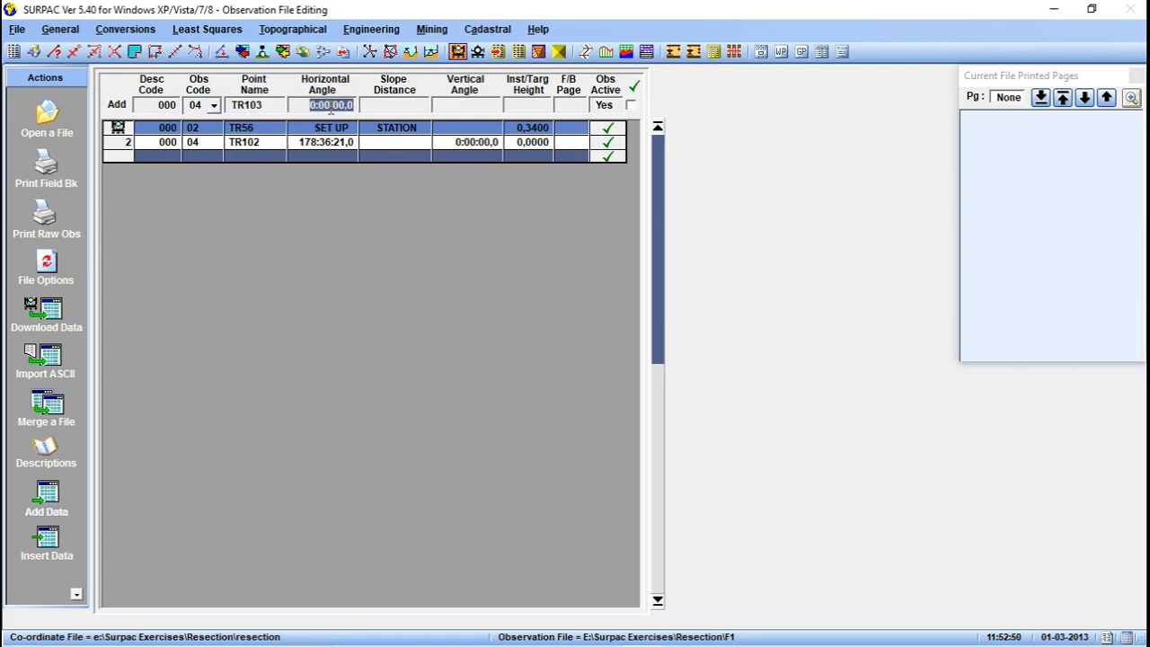
{"action": "type", "text": "73."}
{"action": "type", "text": "29"}
{"action": "type", "text": "52"}
{"action": "left_click", "coordinate": [632, 106]}
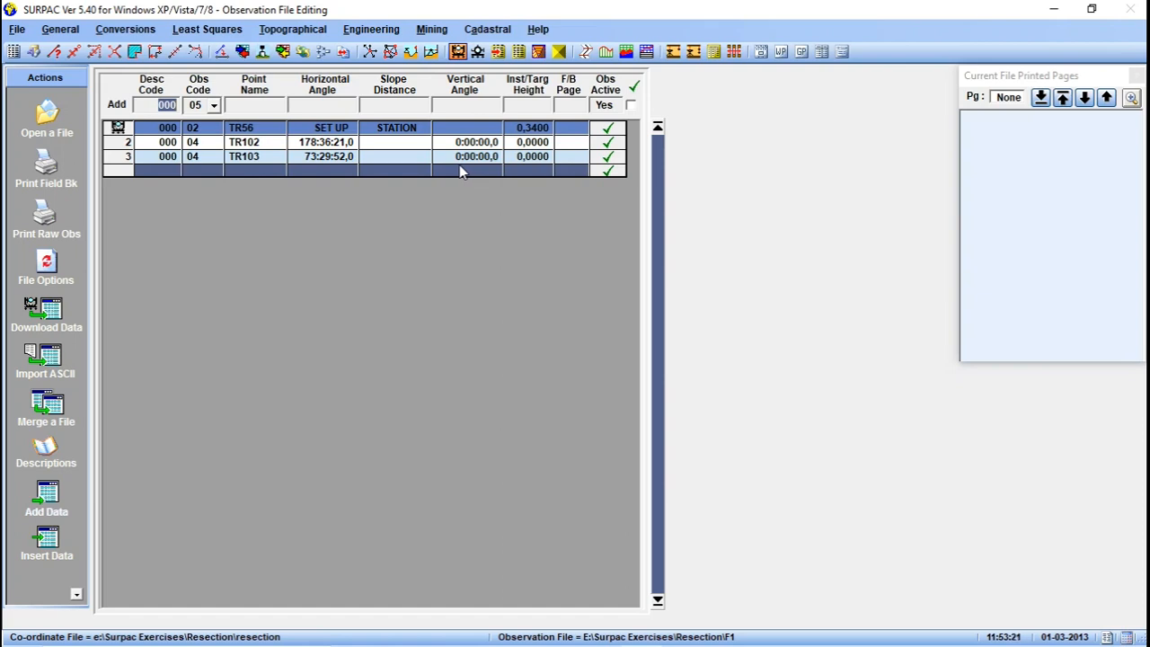
{"action": "left_click", "coordinate": [214, 105]}
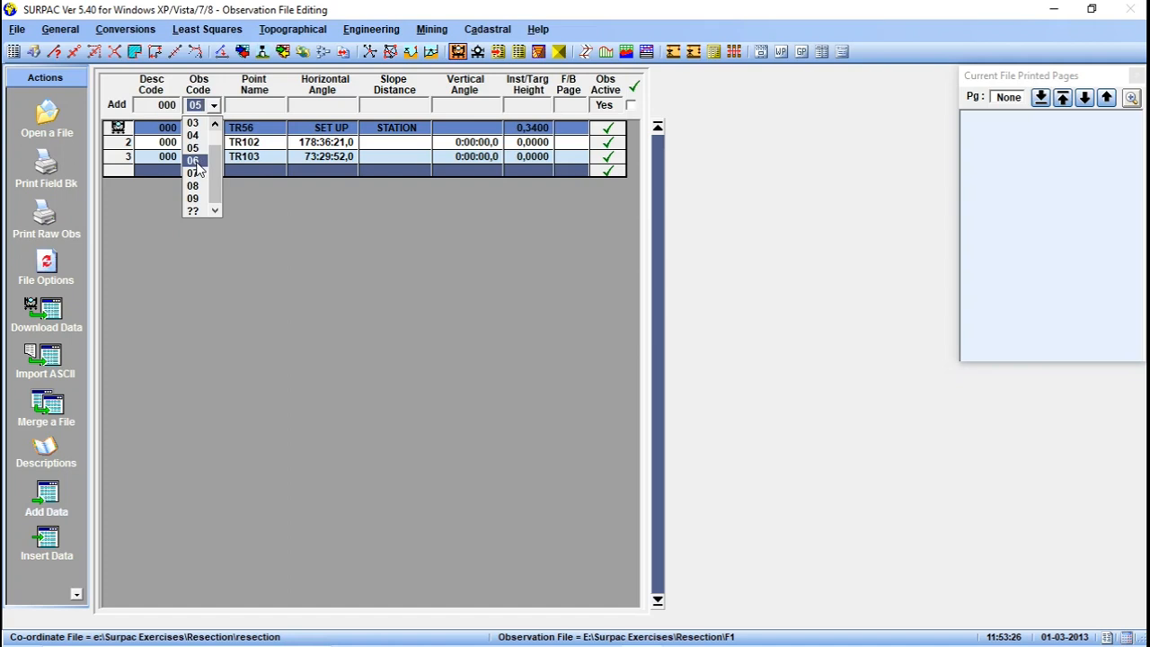
Add a code 06 observation row to F1: horizontal 203.3404, vertical 91.4753, target height 1.56.
{"action": "left_click", "coordinate": [194, 160]}
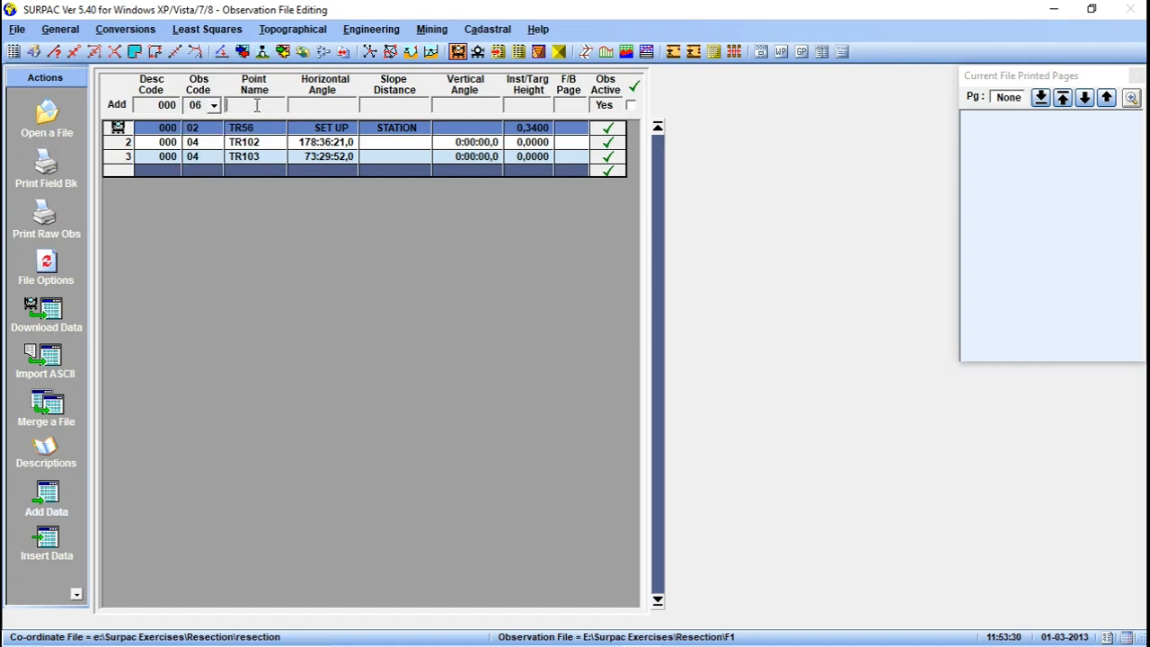
{"action": "left_click", "coordinate": [256, 105]}
{"action": "type", "text": "F1"}
{"action": "left_click", "coordinate": [317, 107]}
{"action": "type", "text": "20"}
{"action": "type", "text": "3."}
{"action": "type", "text": "34"}
{"action": "type", "text": "04"}
{"action": "left_click", "coordinate": [459, 105]}
{"action": "type", "text": "91"}
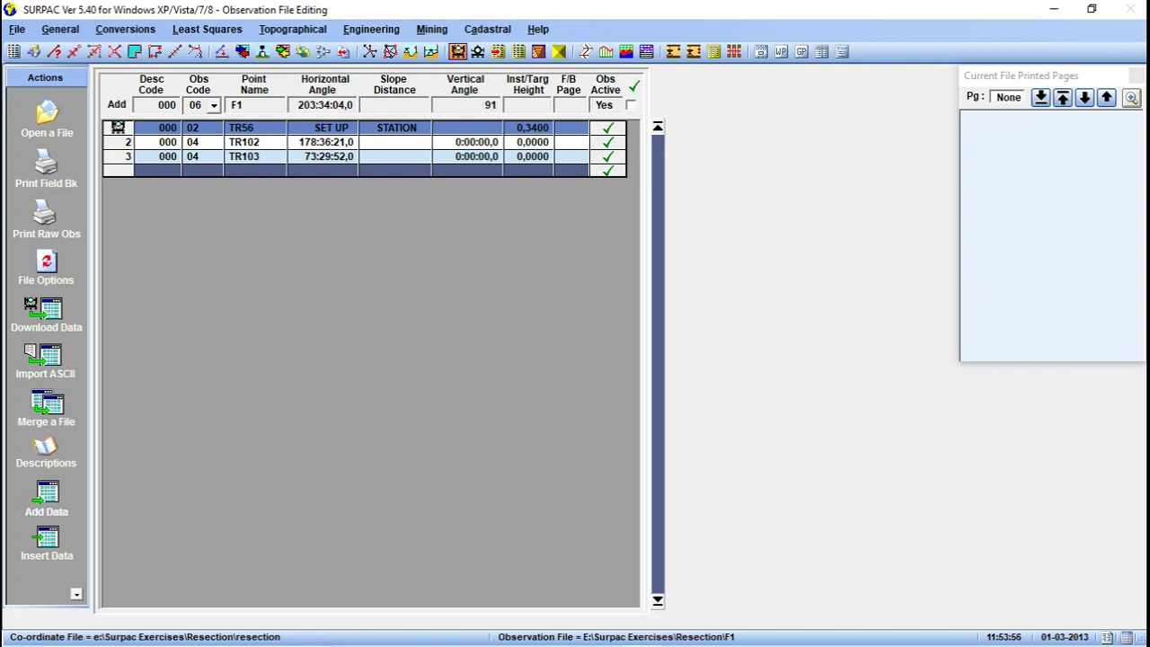
{"action": "type", "text": ".47"}
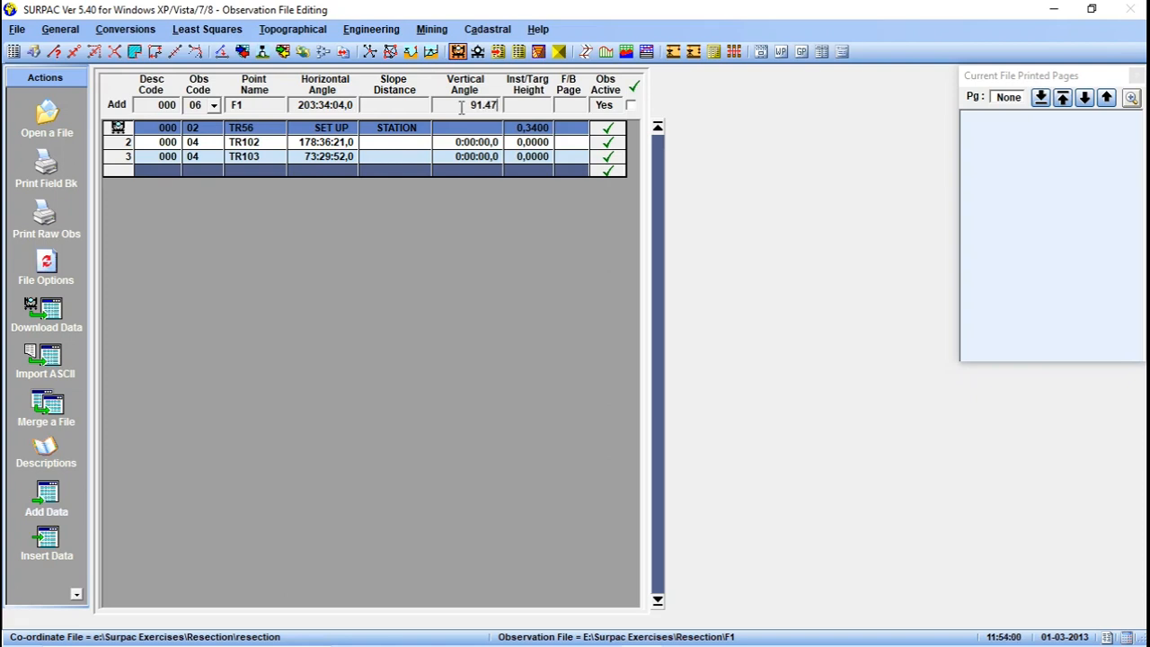
{"action": "type", "text": "53"}
{"action": "left_click", "coordinate": [530, 105]}
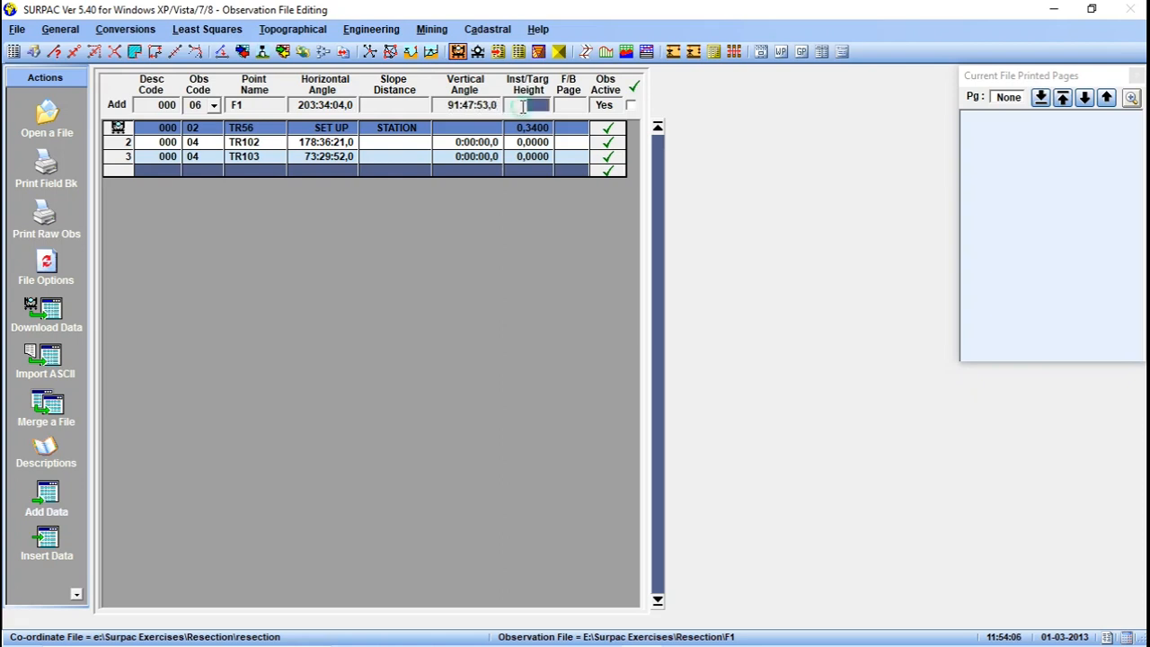
{"action": "type", "text": "1."}
{"action": "type", "text": "56"}
{"action": "left_click", "coordinate": [635, 107]}
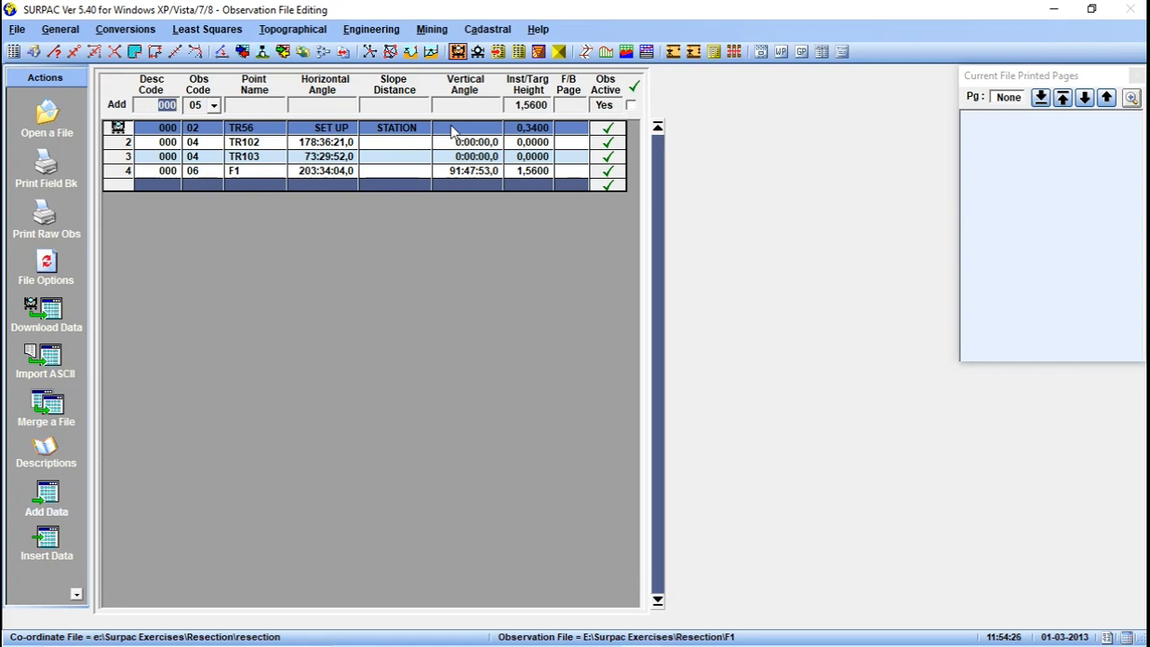
Check the coordinate file of known points and return to editing F1.
{"action": "left_click", "coordinate": [317, 639]}
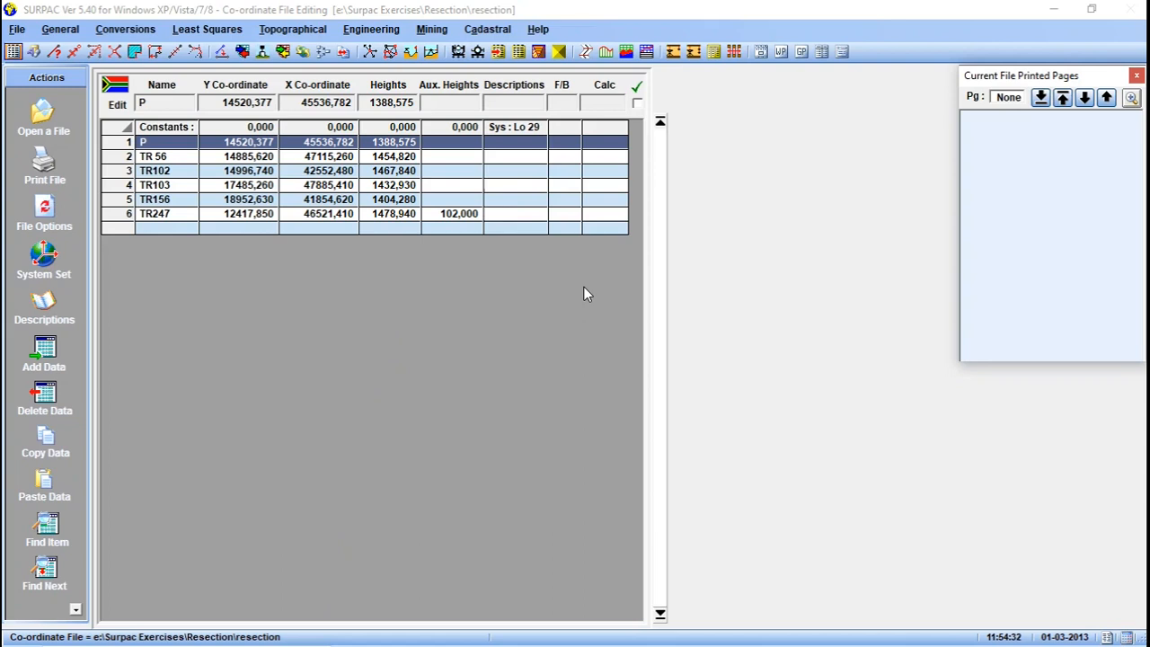
{"action": "left_click", "coordinate": [287, 30]}
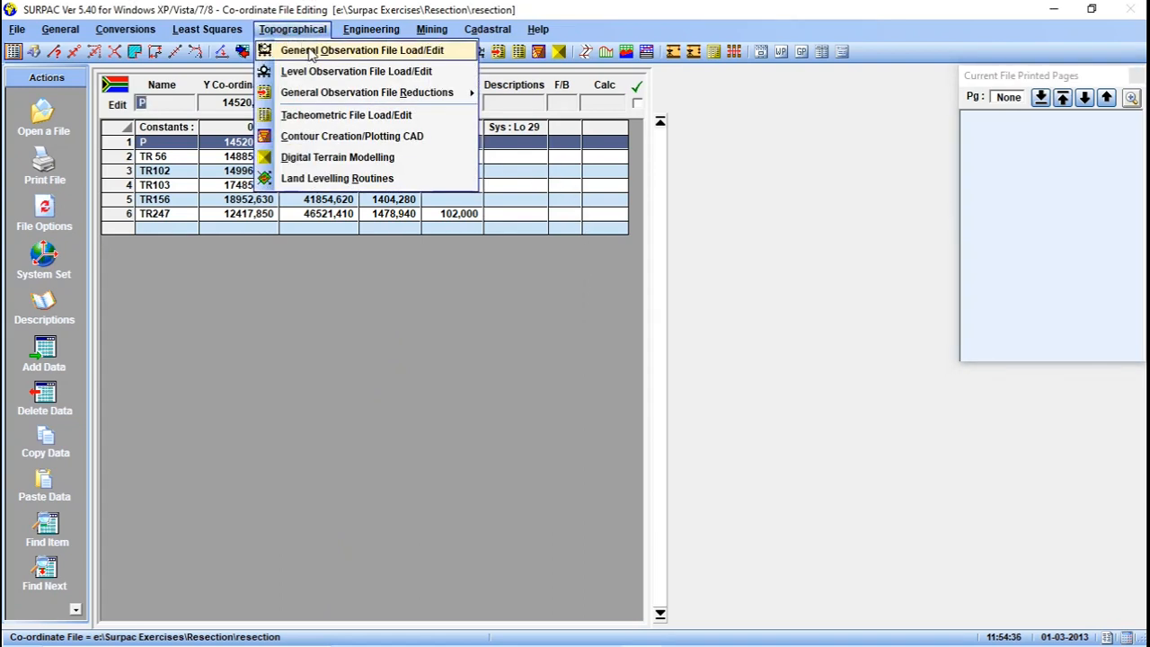
{"action": "left_click", "coordinate": [311, 53]}
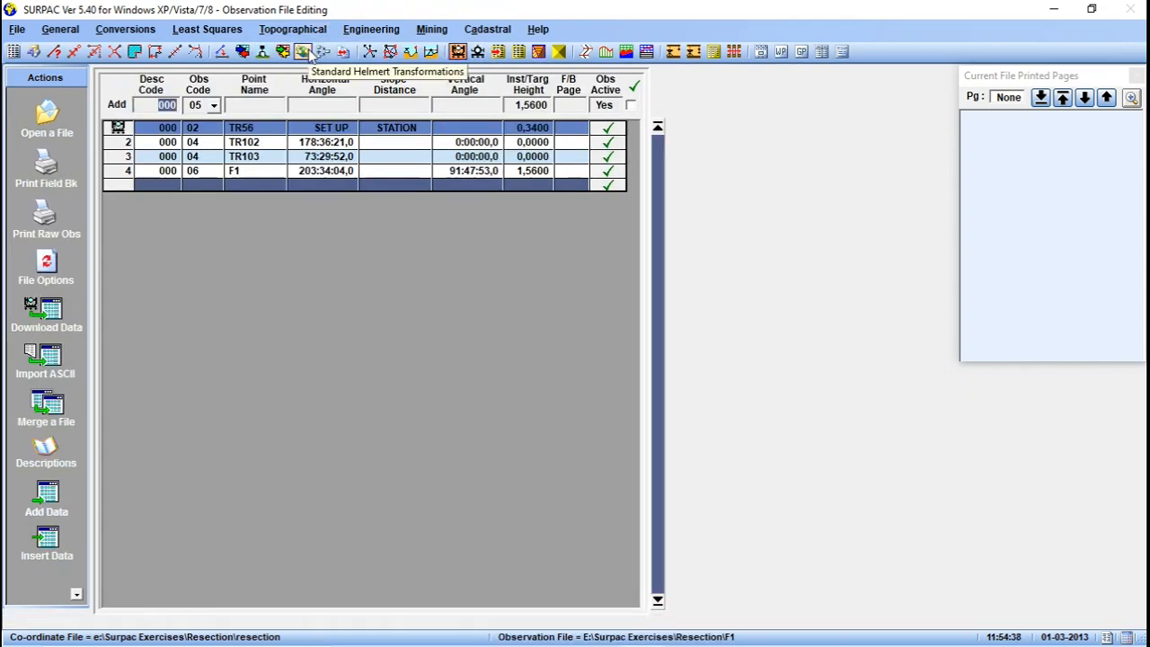
Add a code 02 set-up row at TR156 with instrument height 0.33.
{"action": "left_click", "coordinate": [214, 105]}
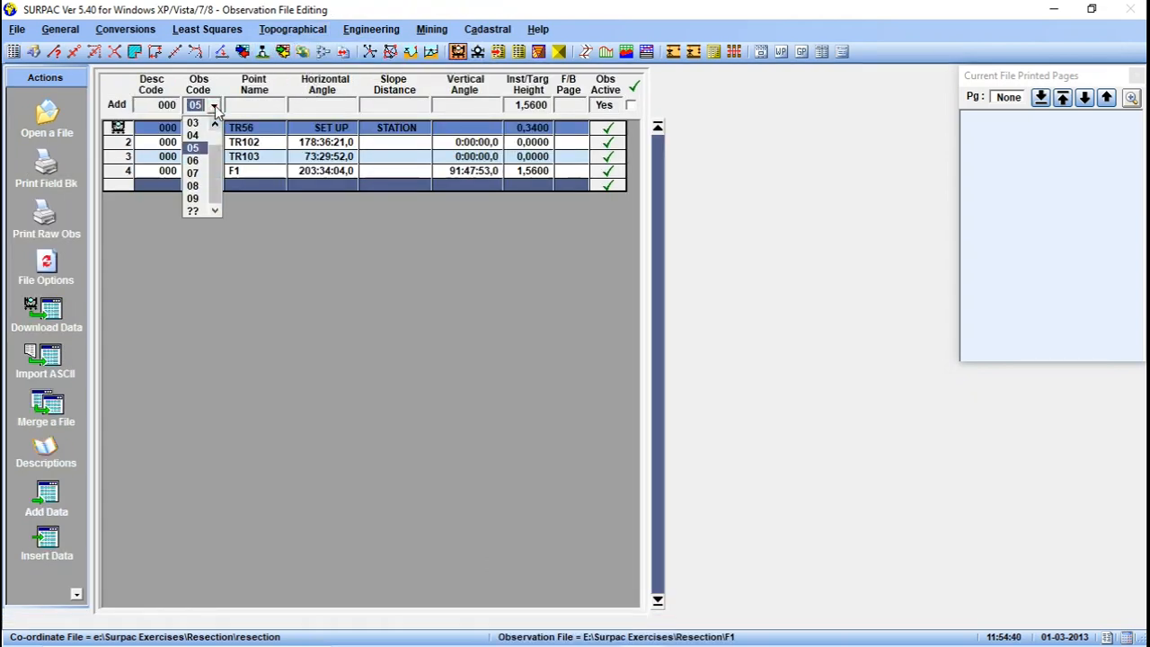
{"action": "scroll", "coordinate": [212, 143], "scroll_direction": "up", "scroll_amount": 2}
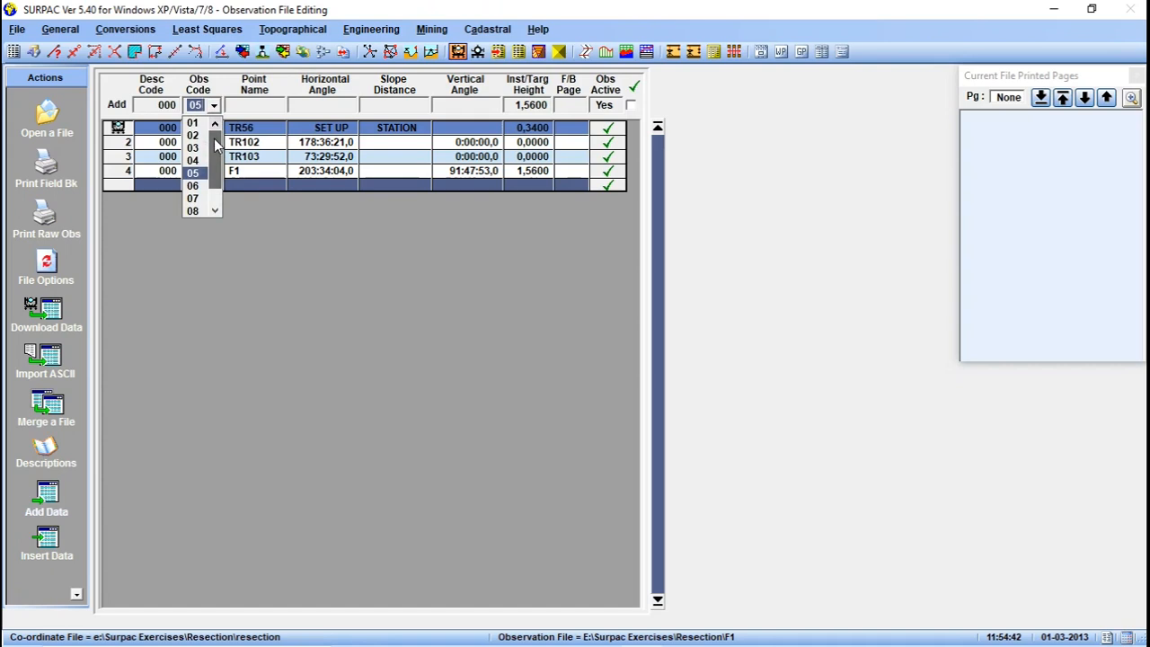
{"action": "left_click", "coordinate": [194, 137]}
{"action": "left_click", "coordinate": [254, 105]}
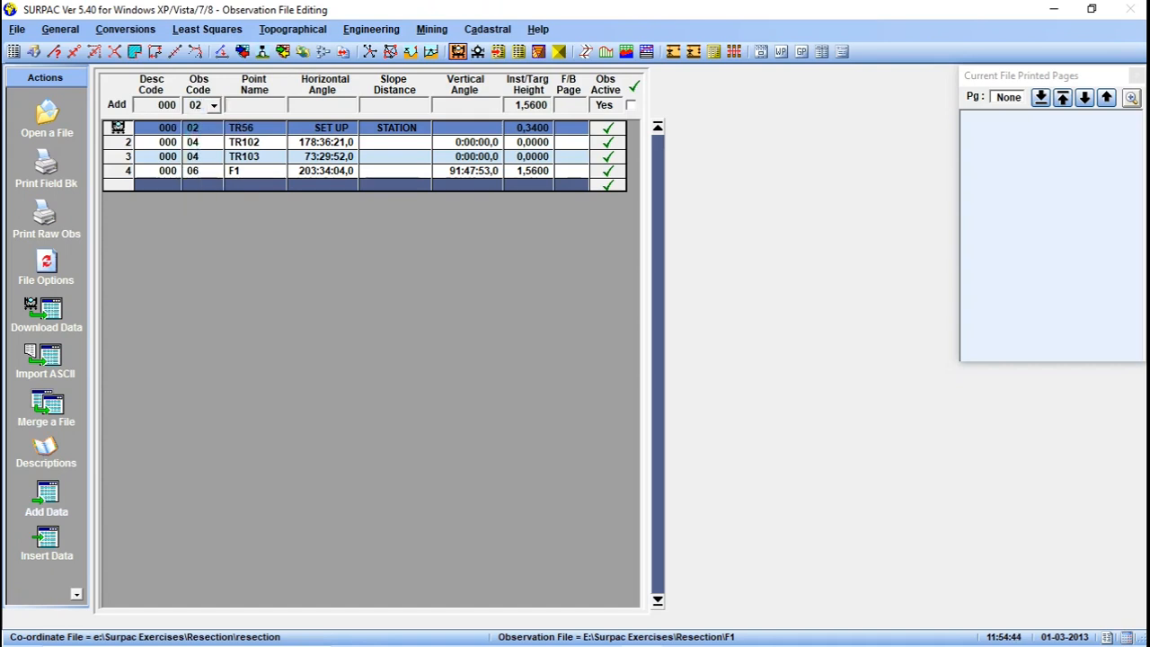
{"action": "type", "text": "TR15"}
{"action": "type", "text": "6"}
{"action": "double_click", "coordinate": [535, 106]}
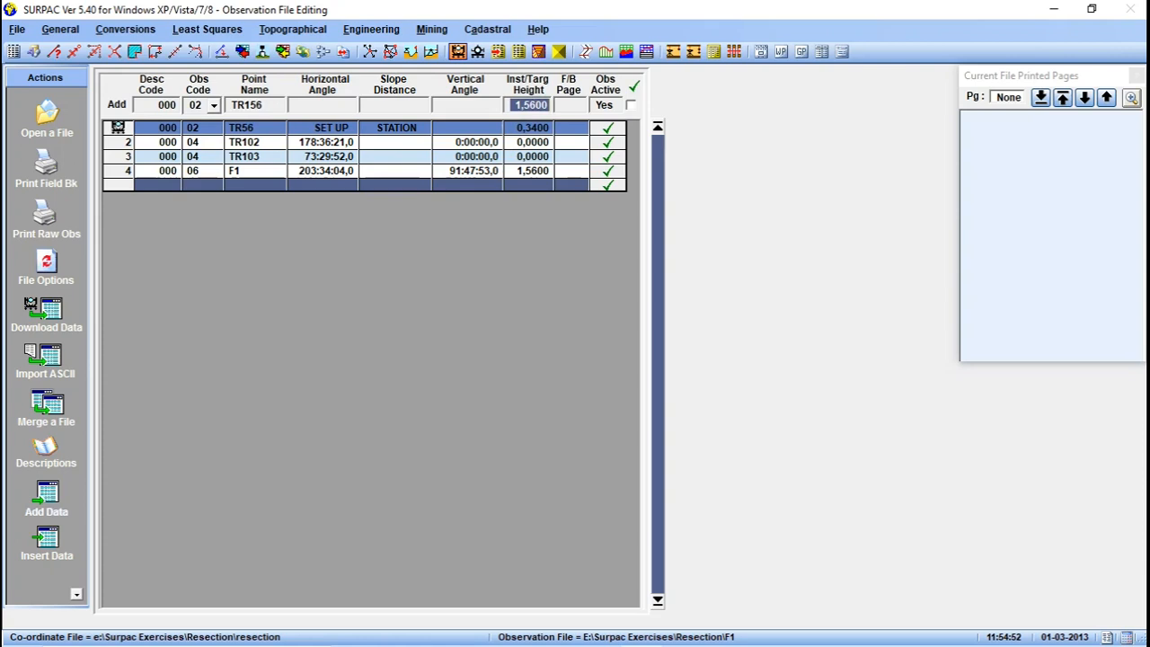
{"action": "type", "text": "0.3"}
{"action": "type", "text": "3"}
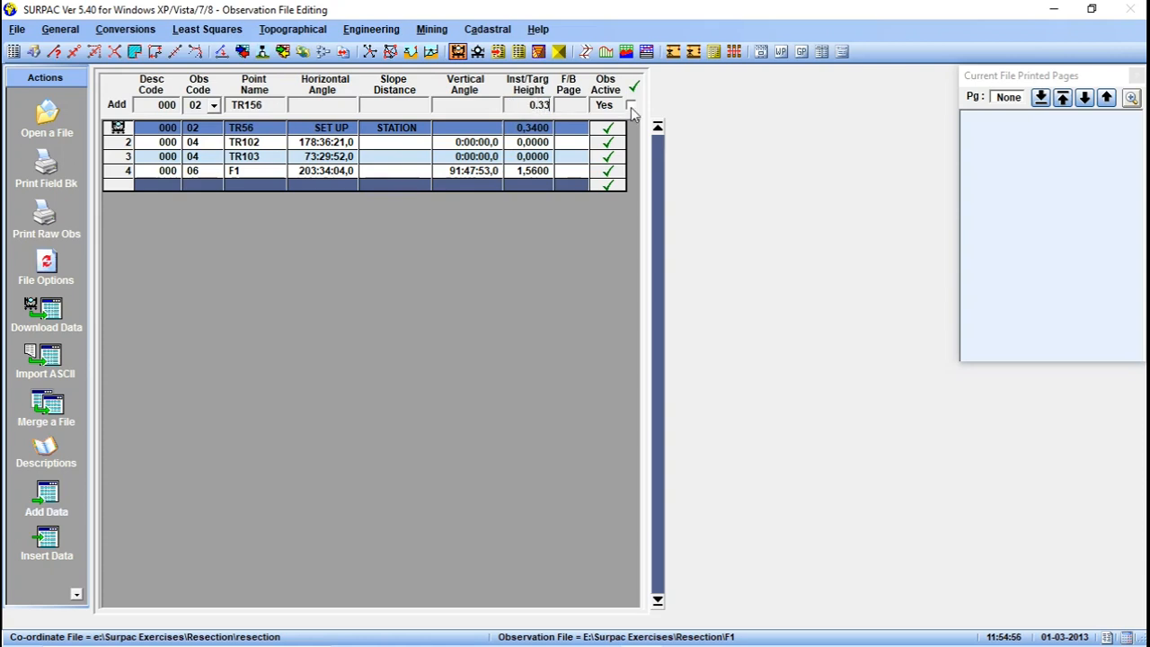
{"action": "left_click", "coordinate": [631, 105]}
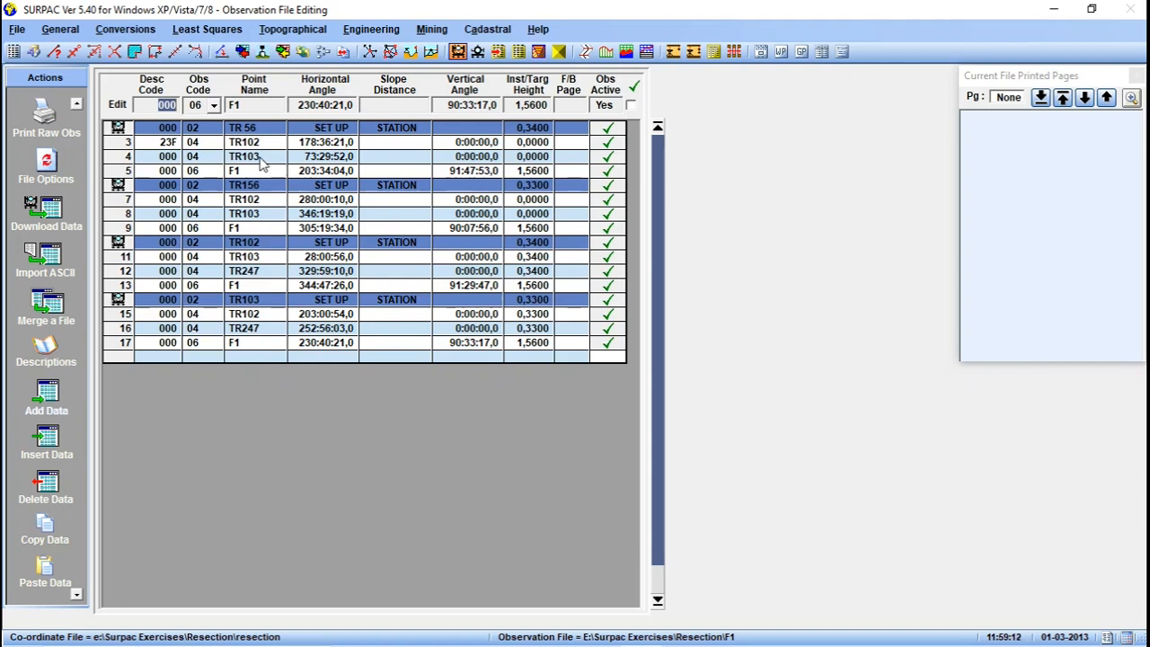
Bring up the Least Squares point fixing functions.
{"action": "left_click", "coordinate": [208, 30]}
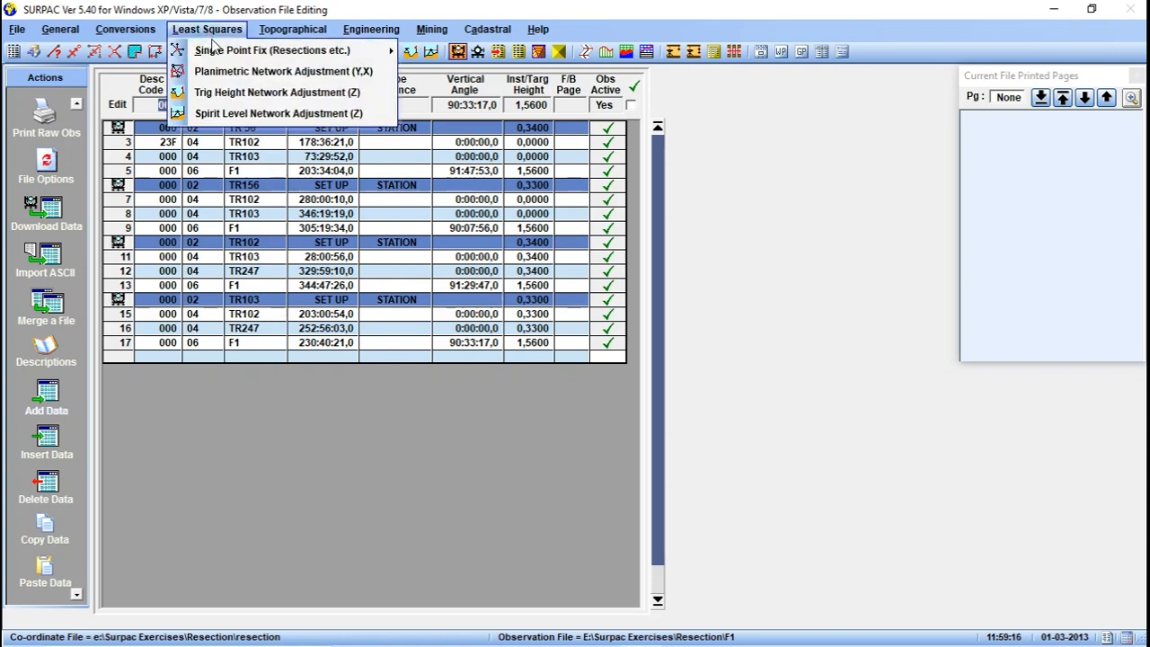
{"action": "mouse_move", "coordinate": [272, 50]}
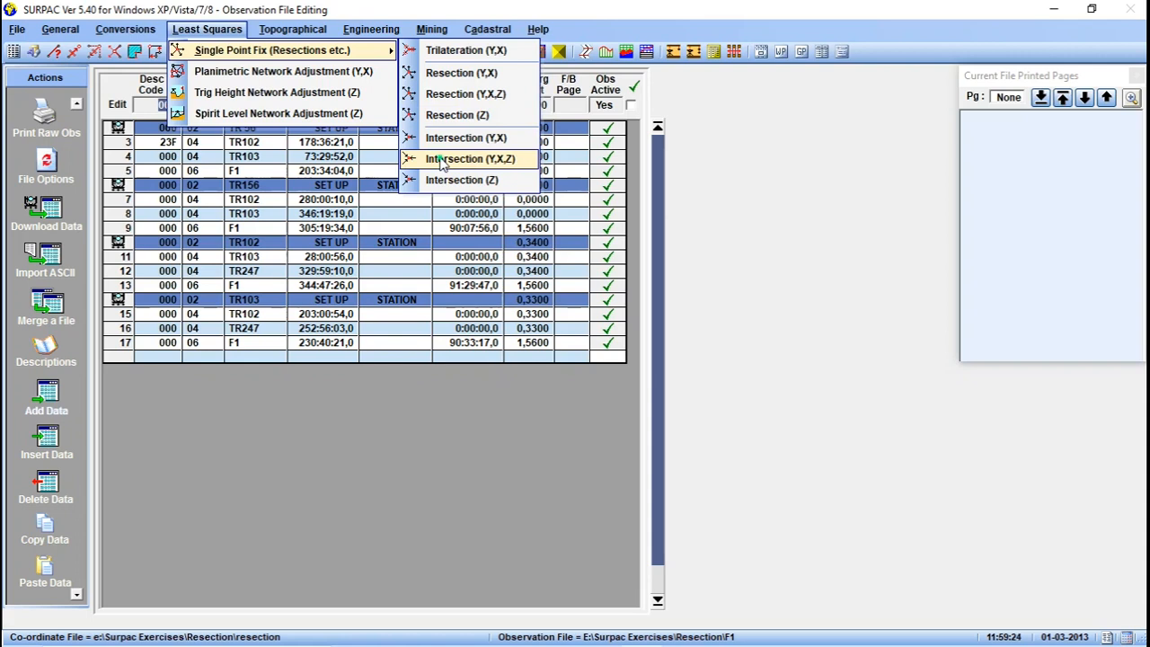
Start an Intersection (Y,X,Z) fix for point F1 and load its observations from the file.
{"action": "left_click", "coordinate": [442, 160]}
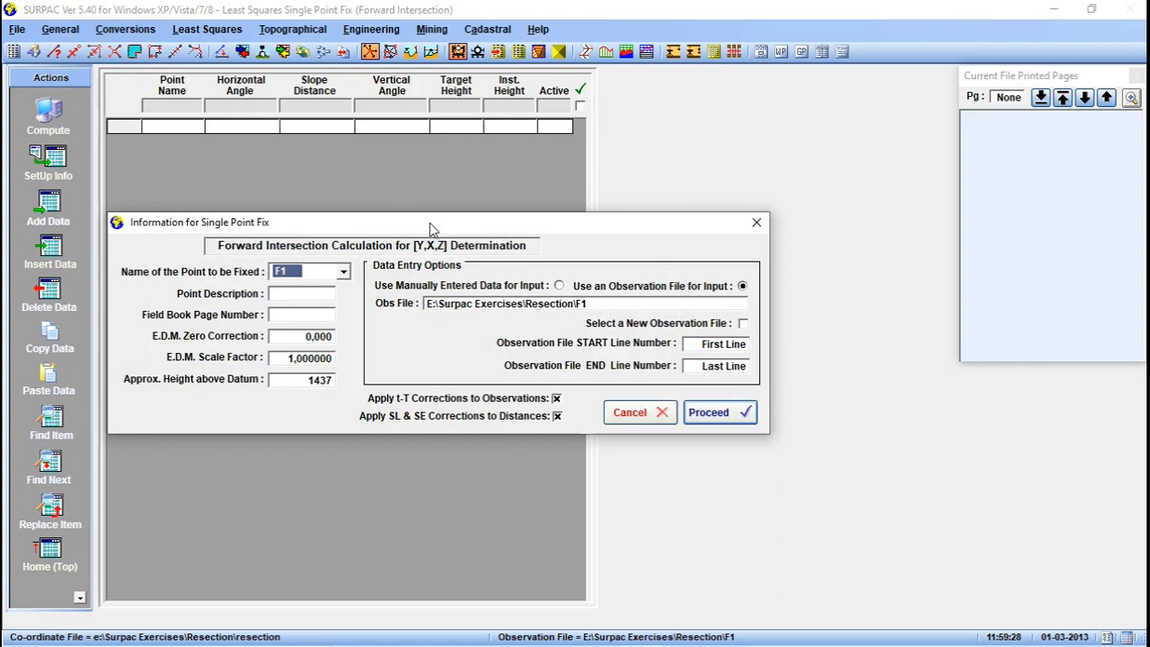
{"action": "left_click_drag", "start_coordinate": [432, 226], "coordinate": [568, 111]}
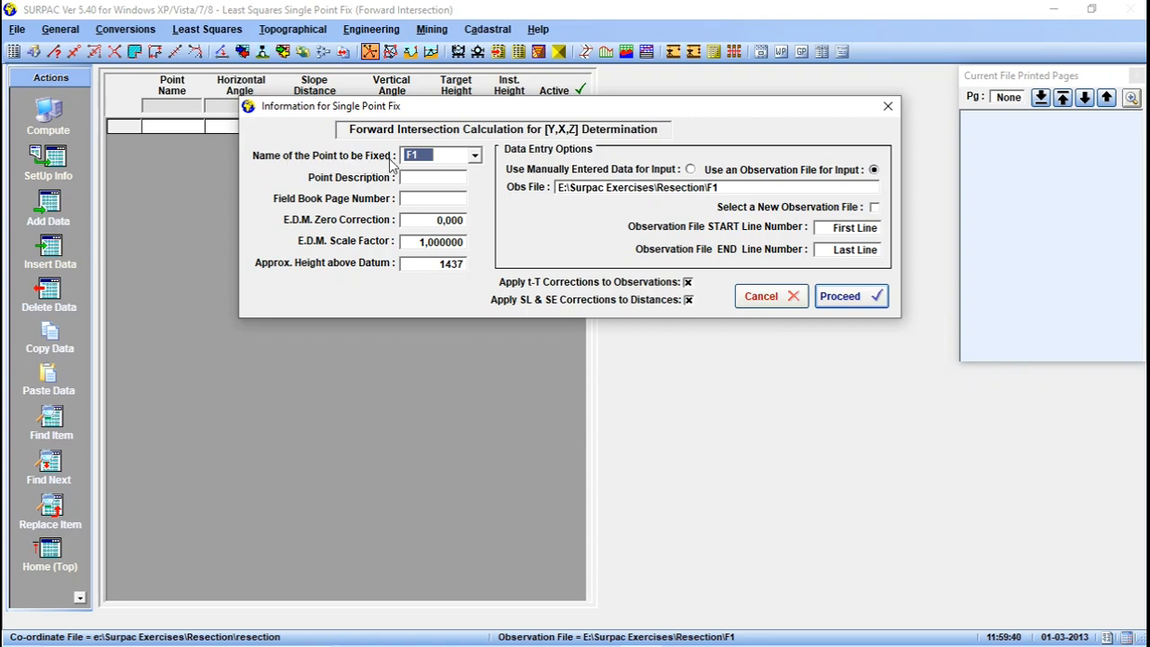
{"action": "left_click", "coordinate": [475, 156]}
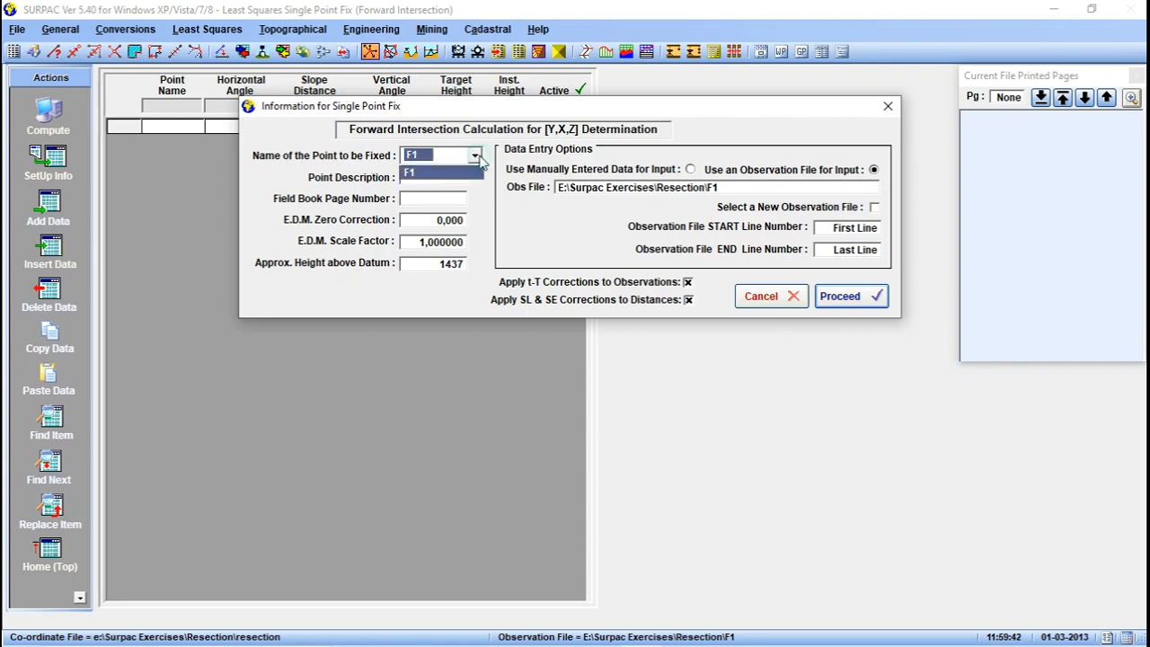
{"action": "left_click", "coordinate": [474, 156]}
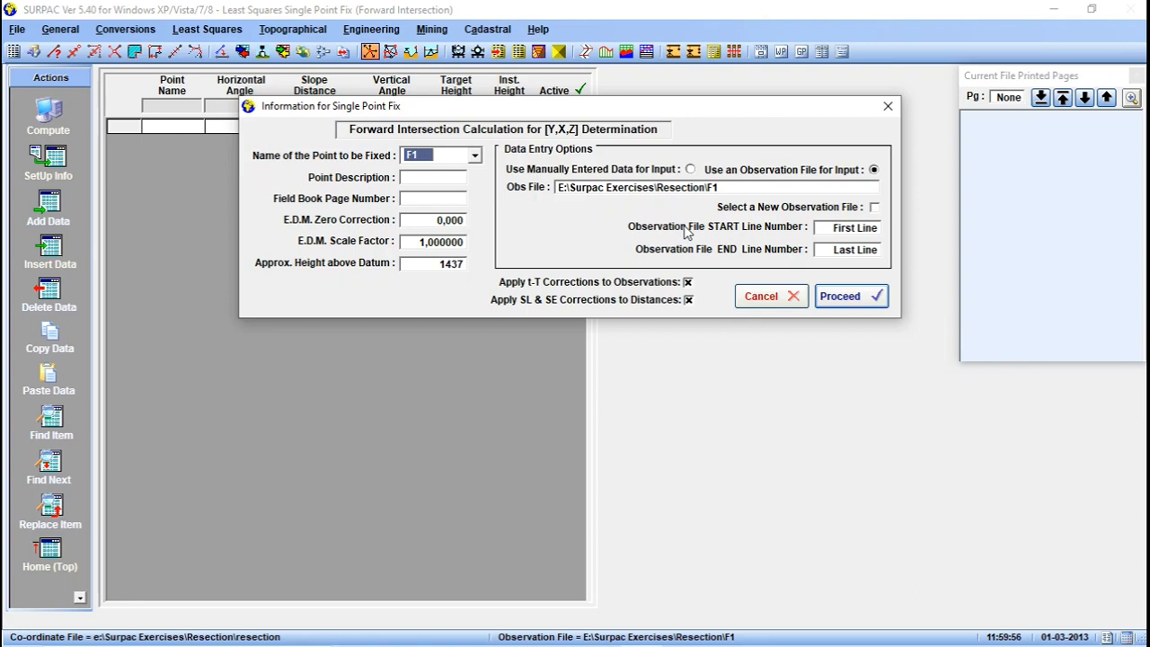
{"action": "left_click", "coordinate": [850, 296]}
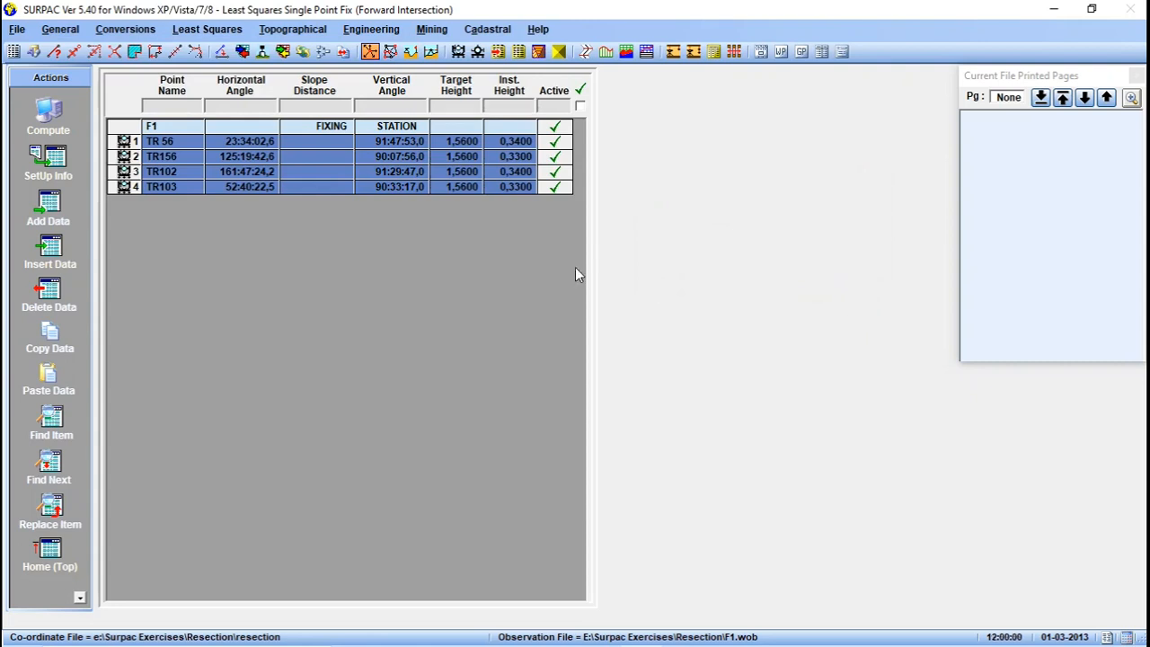
Compute the intersection for F1 and move the results listing aside.
{"action": "left_click", "coordinate": [47, 119]}
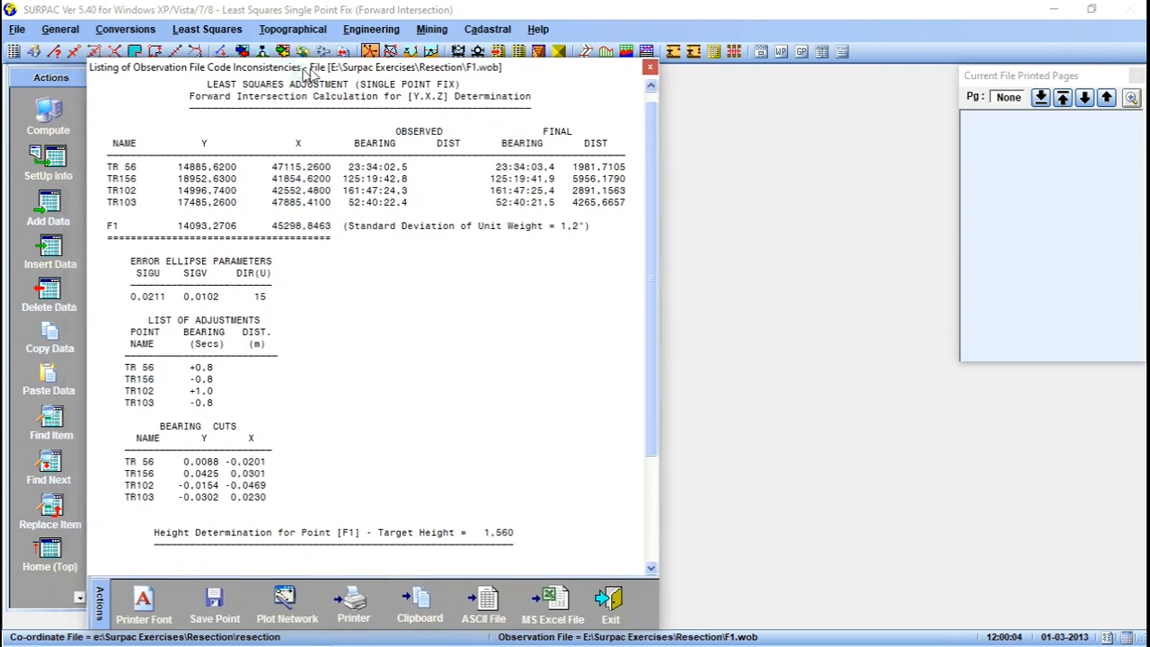
{"action": "mouse_move", "coordinate": [290, 69]}
{"action": "left_mouse_down"}
{"action": "mouse_move", "coordinate": [530, 29]}
{"action": "mouse_move", "coordinate": [746, 16]}
{"action": "left_mouse_up"}
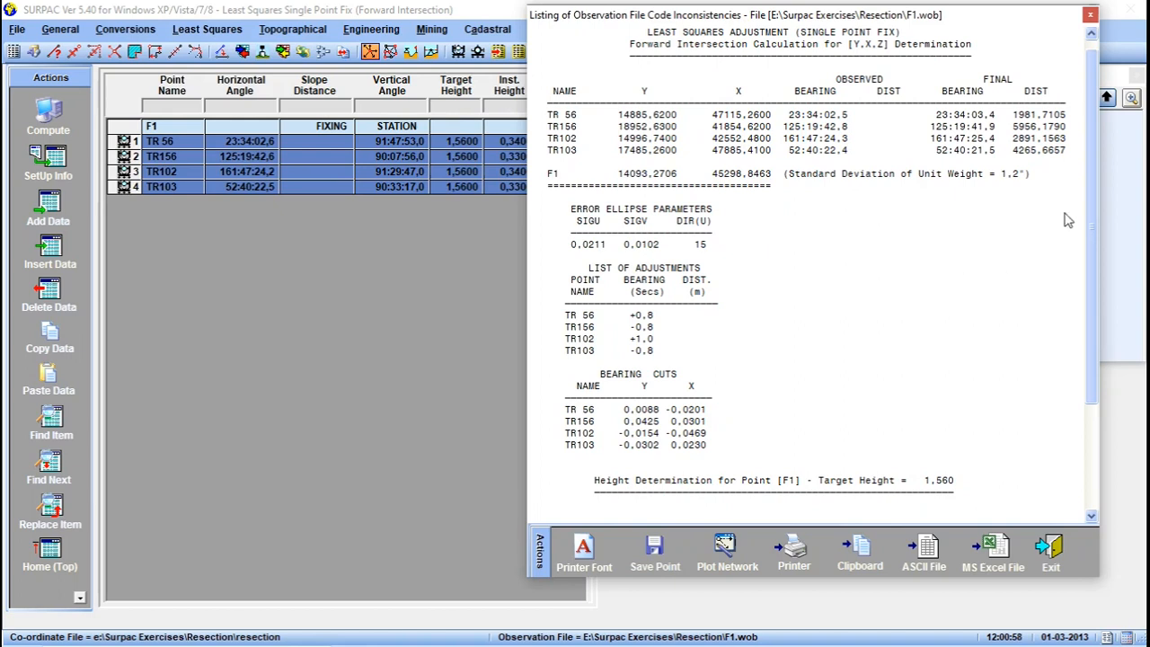
{"action": "left_click_drag", "start_coordinate": [1090, 202], "coordinate": [1079, 305]}
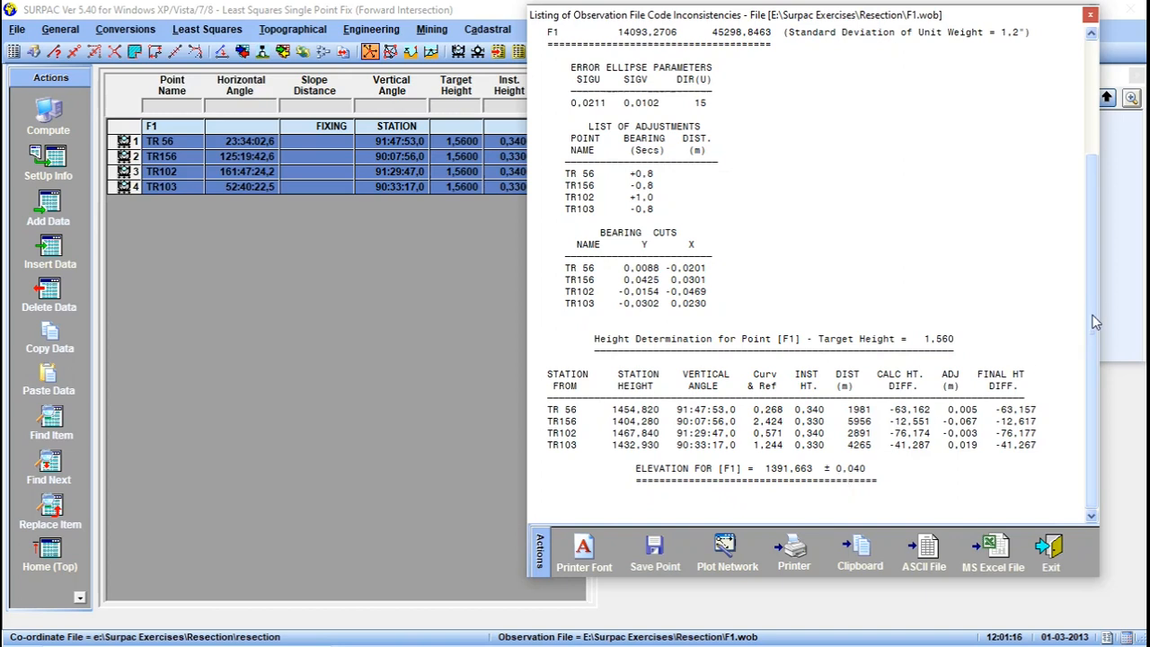
{"action": "left_click_drag", "start_coordinate": [1097, 335], "coordinate": [1090, 135]}
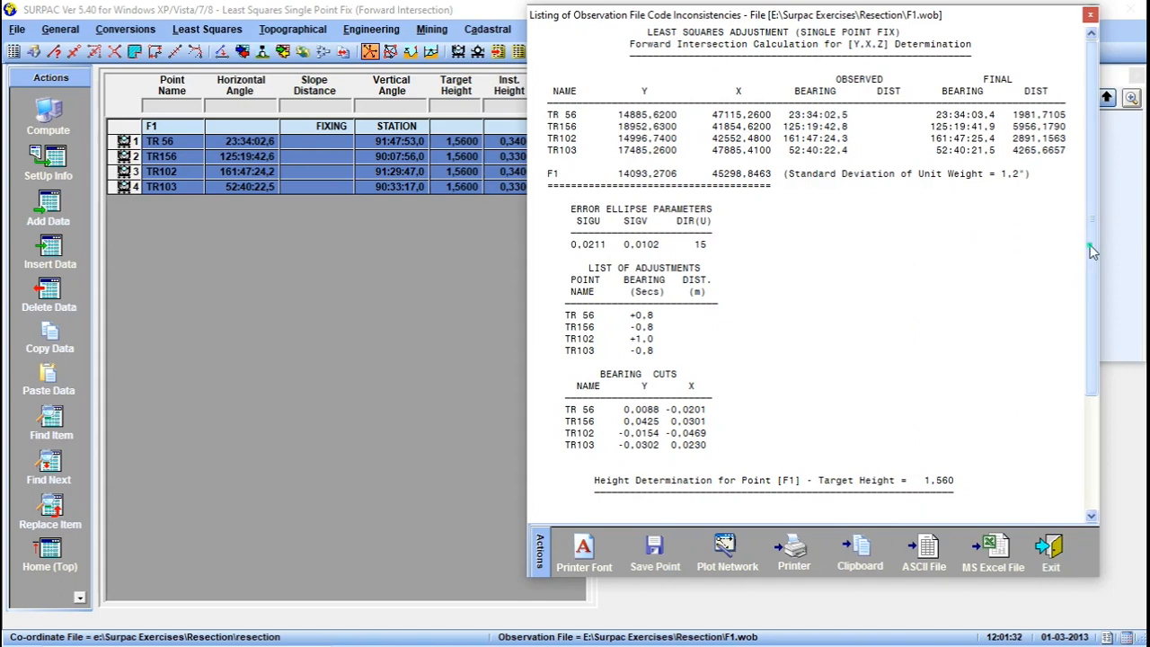
{"action": "left_click_drag", "start_coordinate": [1090, 244], "coordinate": [1095, 379]}
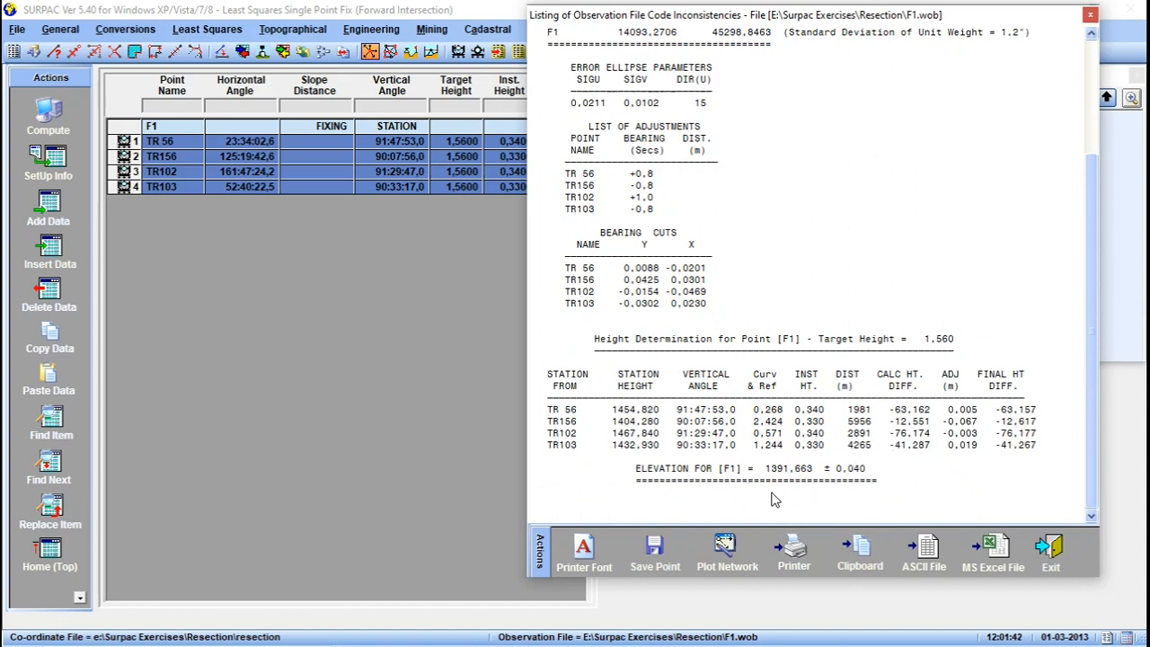
{"action": "left_click", "coordinate": [654, 550]}
Save F1 (Y 14093.271, X 45298.846, H 1391.663) to the coordinate file and confirm its entry.
{"action": "left_click", "coordinate": [310, 620]}
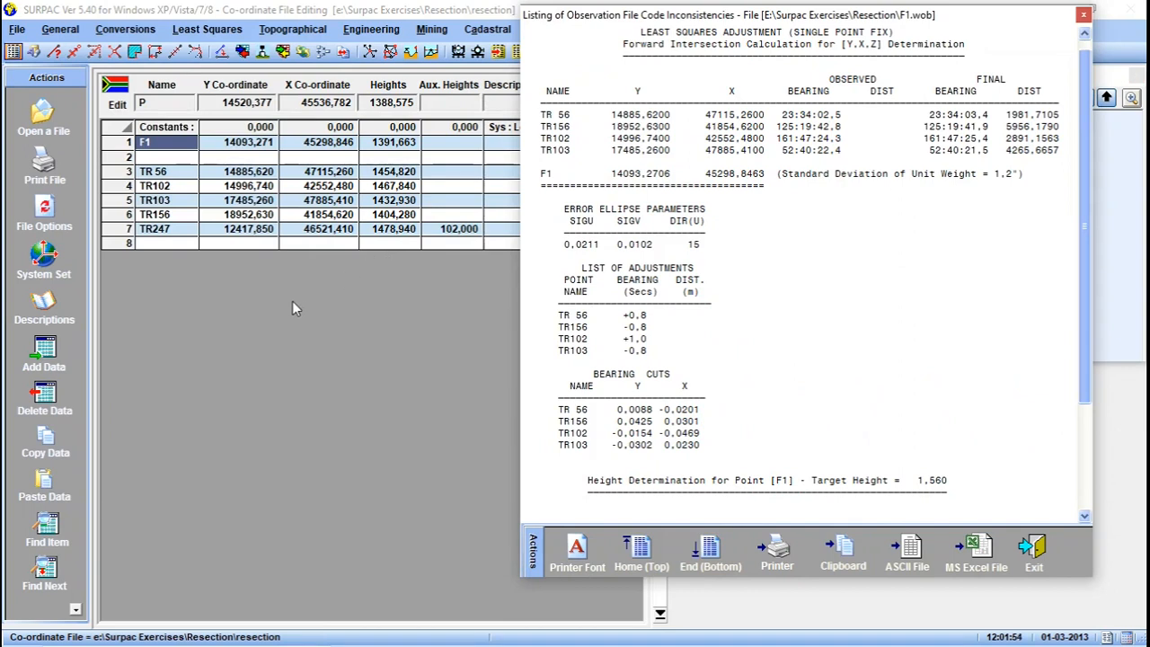
{"action": "left_click", "coordinate": [155, 144]}
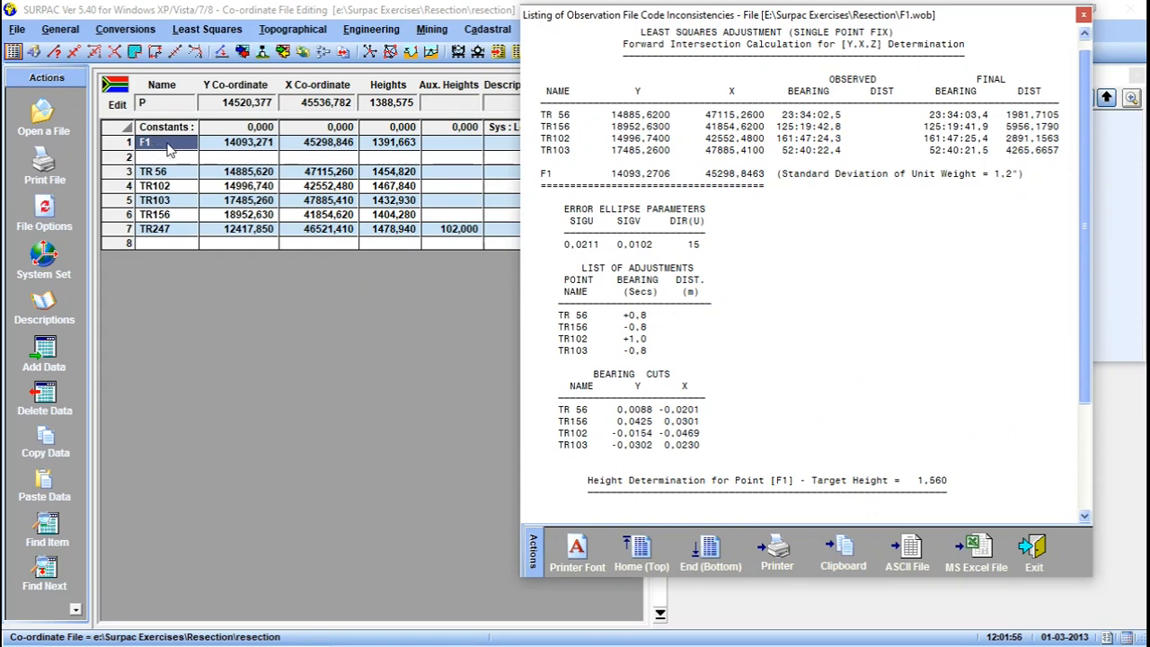